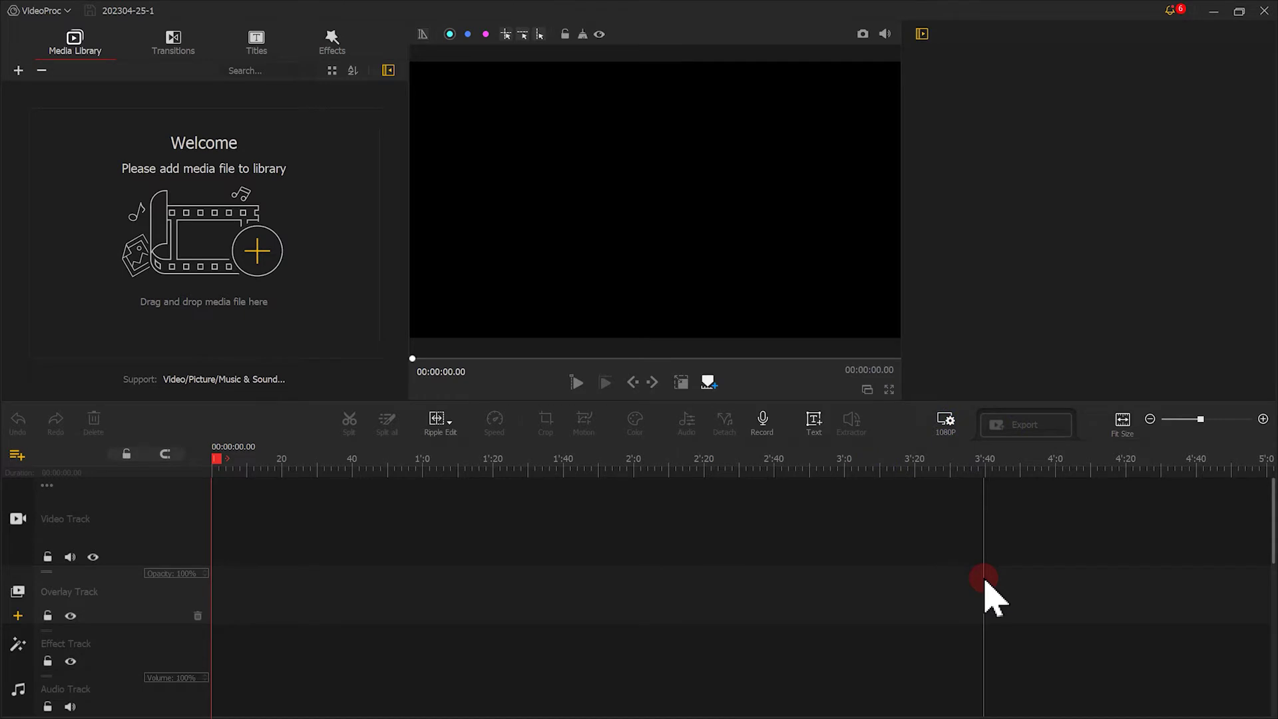
# - Switch the project resolution to the Instagram square 1080×1080 format
pyautogui.click(948, 422)
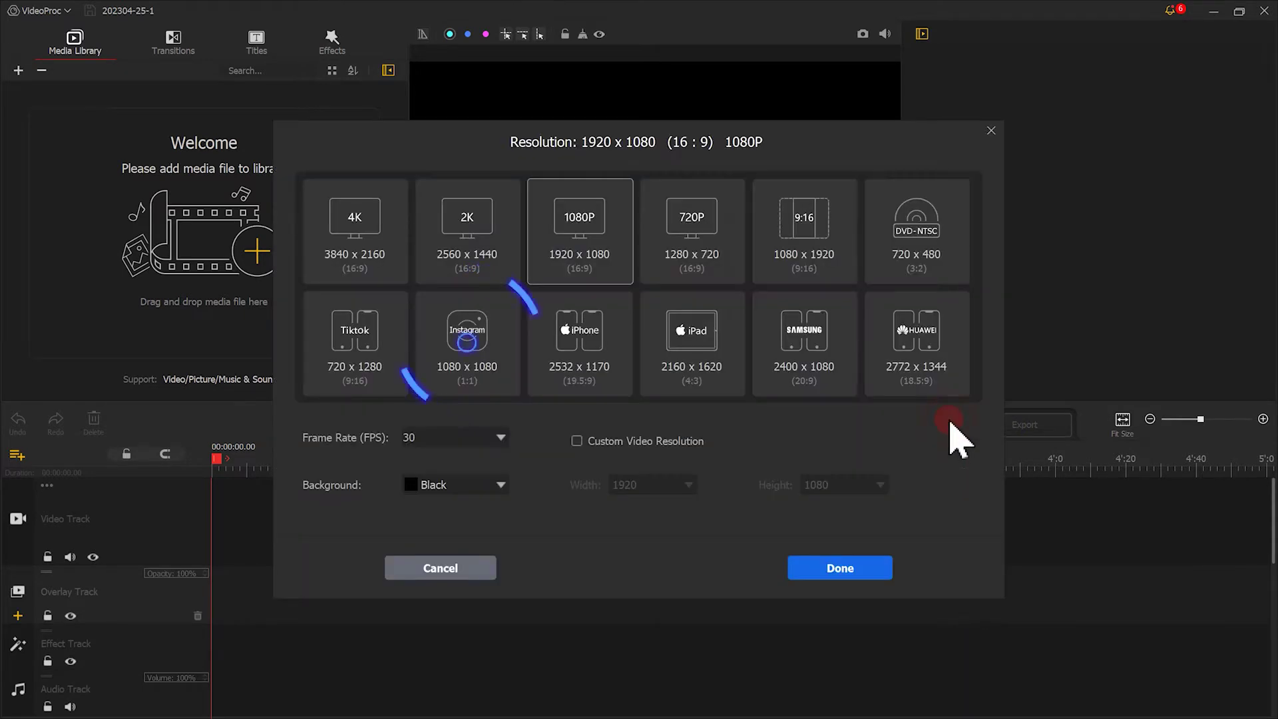
pyautogui.click(491, 336)
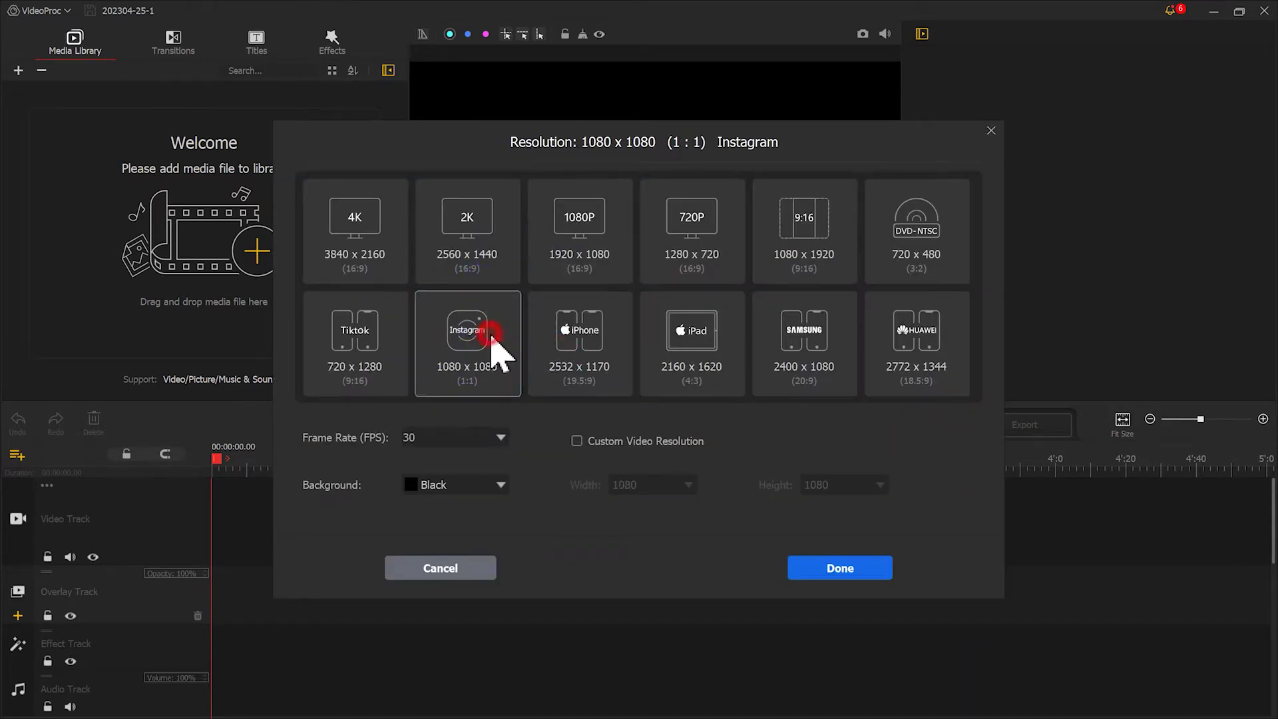
pyautogui.click(885, 571)
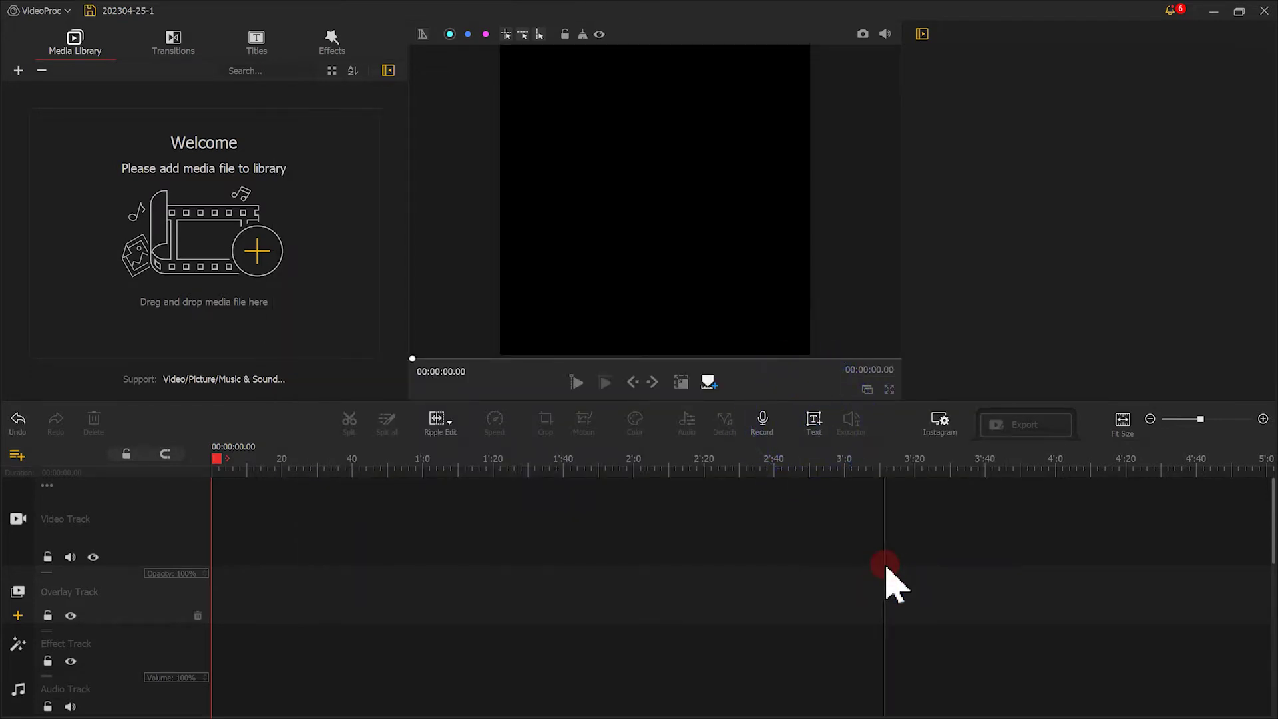
# - Add a text title and set its font to Komika Axis
pyautogui.click(814, 426)
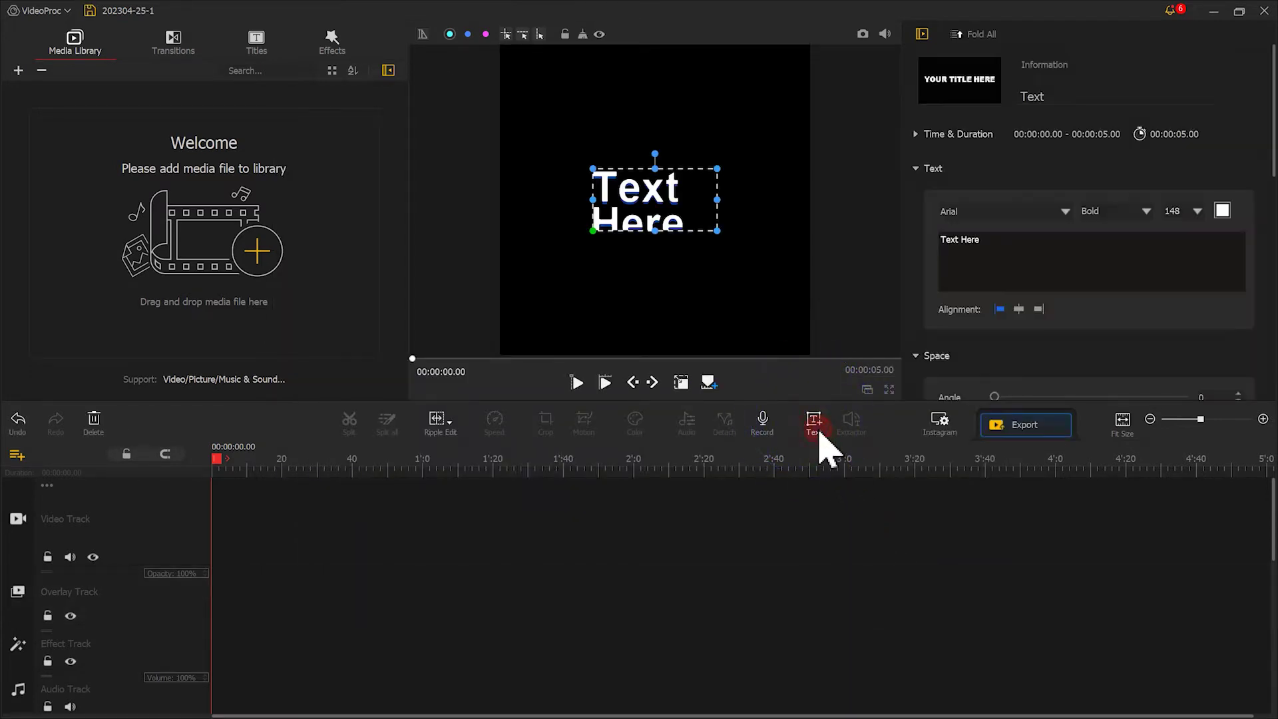
pyautogui.click(1059, 221)
pyautogui.moveTo(1162, 233); pyautogui.dragTo(1162, 332)
pyautogui.click(1012, 380)
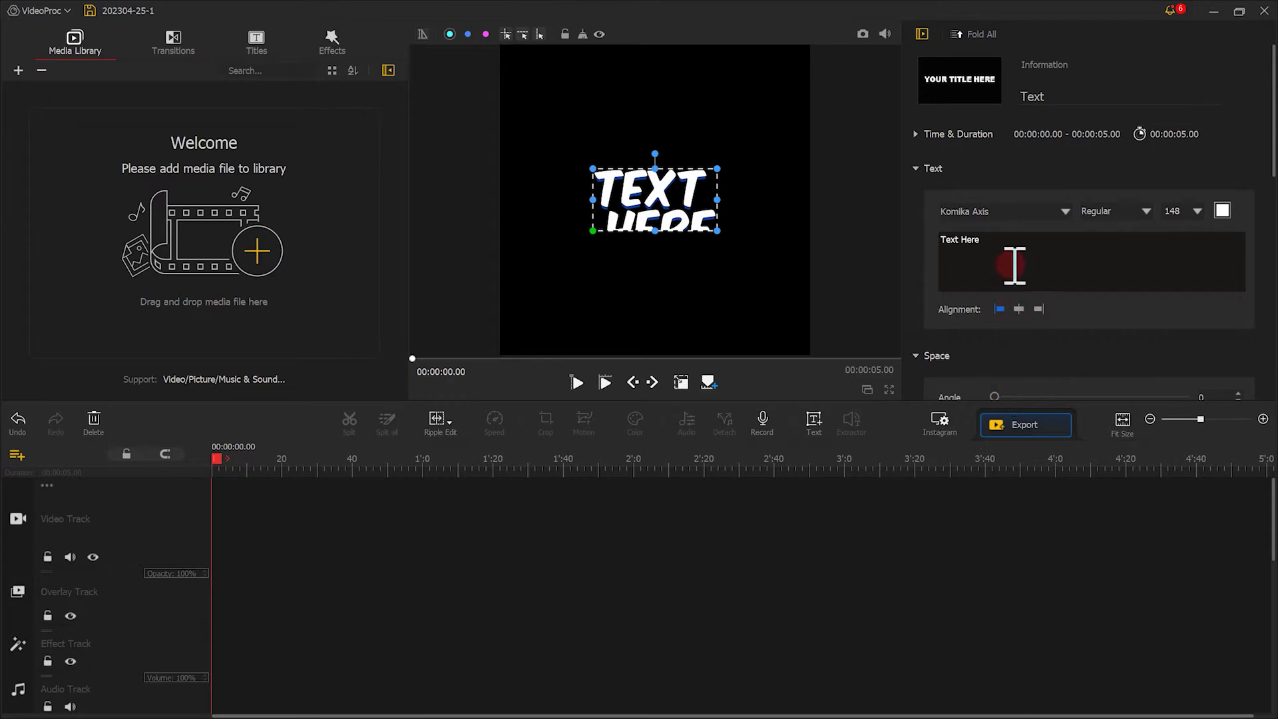
# - Replace the placeholder text with the letter C at font size 300, enlarged in frame
pyautogui.moveTo(1014, 266); pyautogui.dragTo(929, 240)
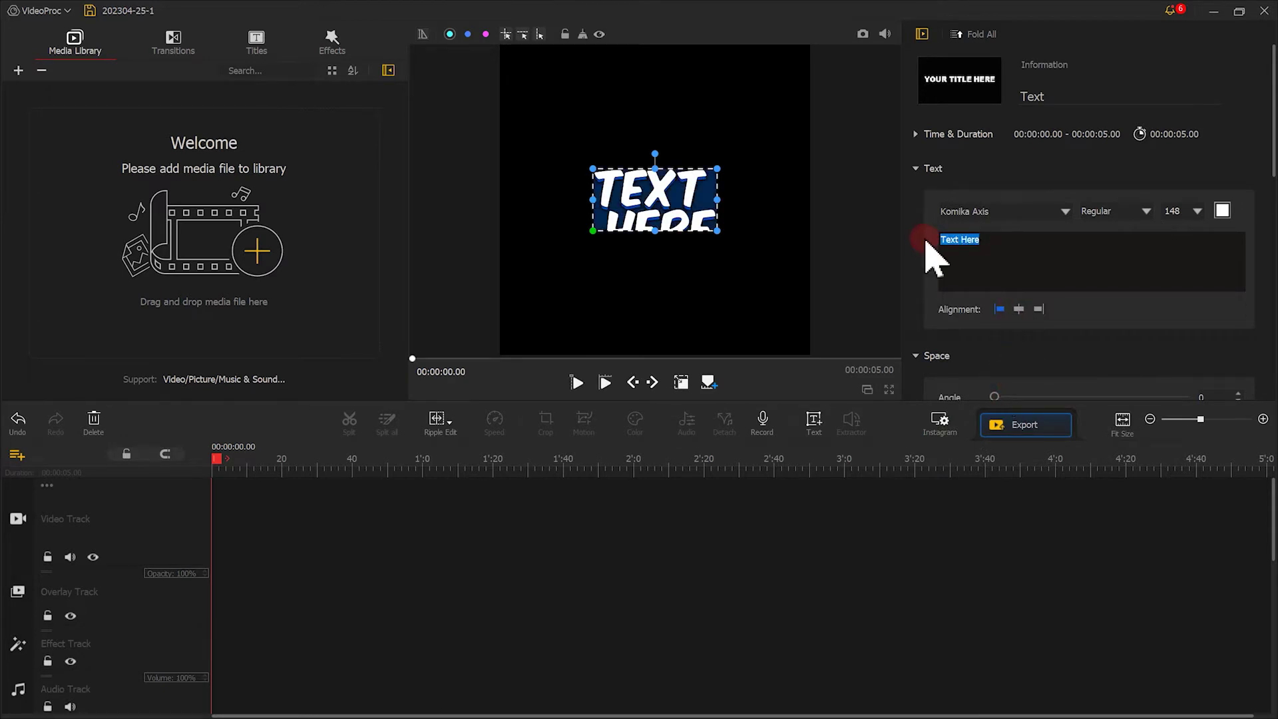
pyautogui.write('c')
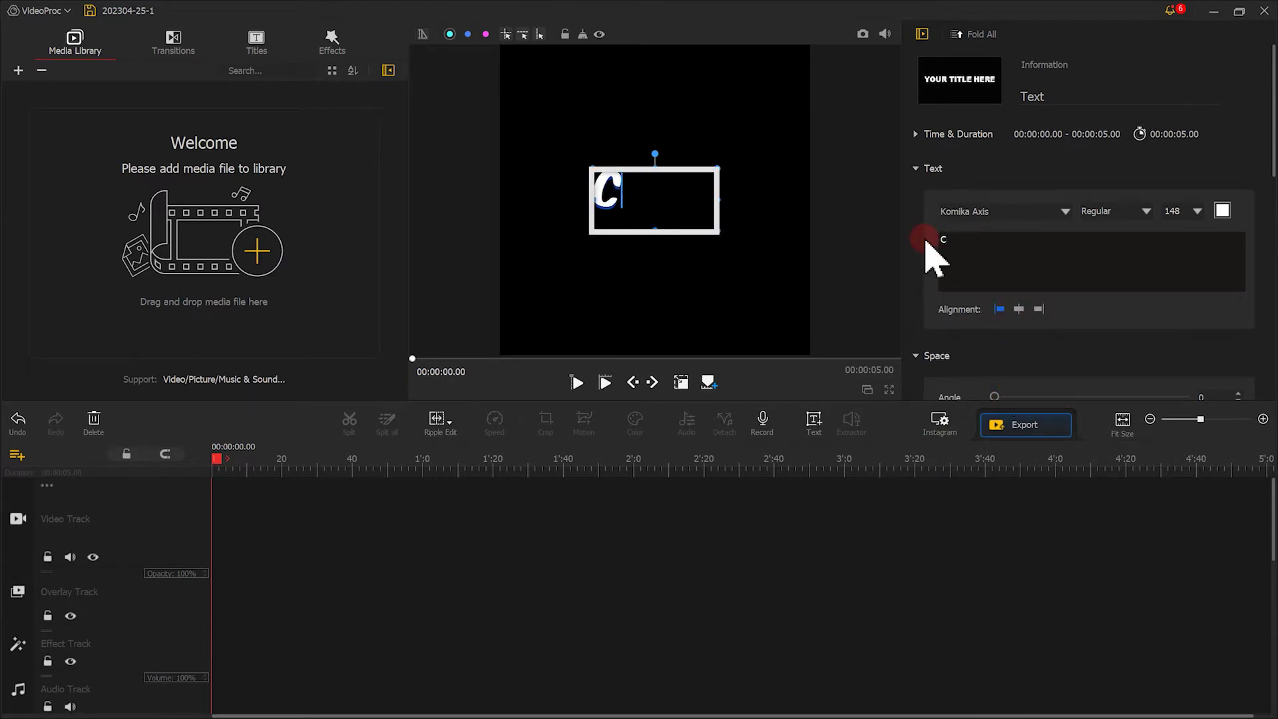
pyautogui.click(759, 247)
pyautogui.moveTo(712, 228); pyautogui.dragTo(706, 201)
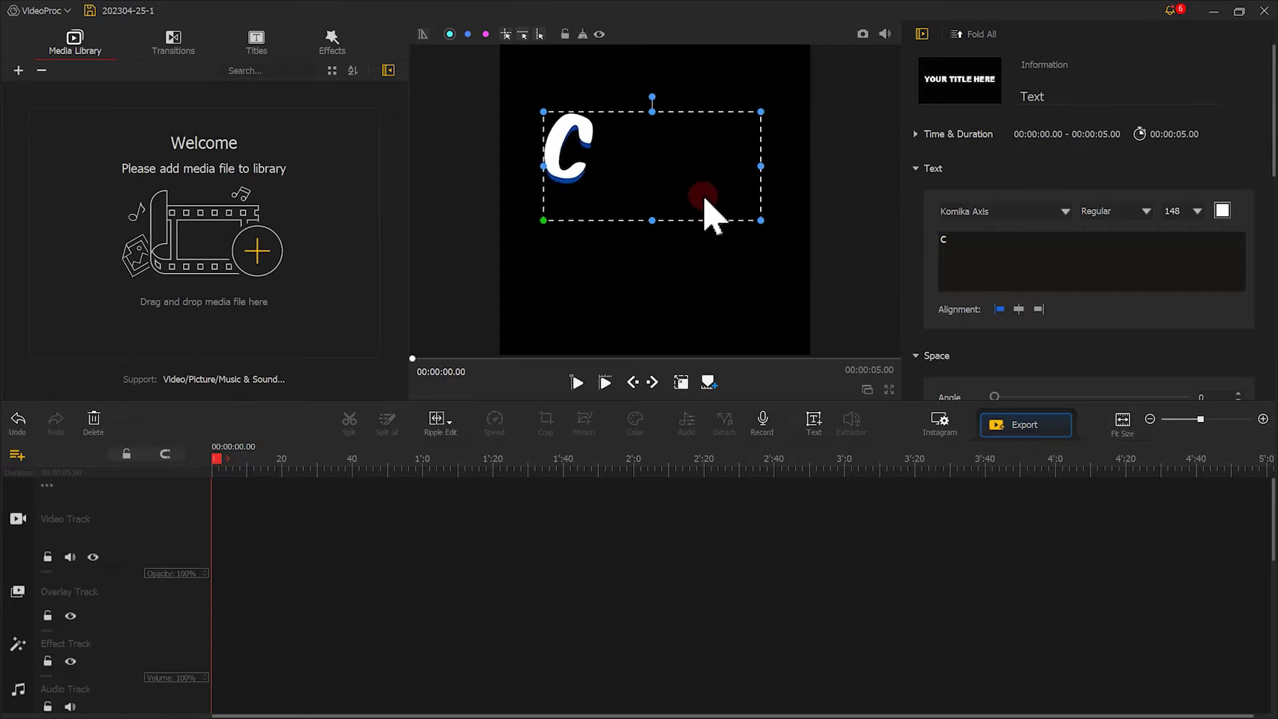
pyautogui.click(1196, 210)
pyautogui.doubleClick(1172, 210)
pyautogui.write('300')
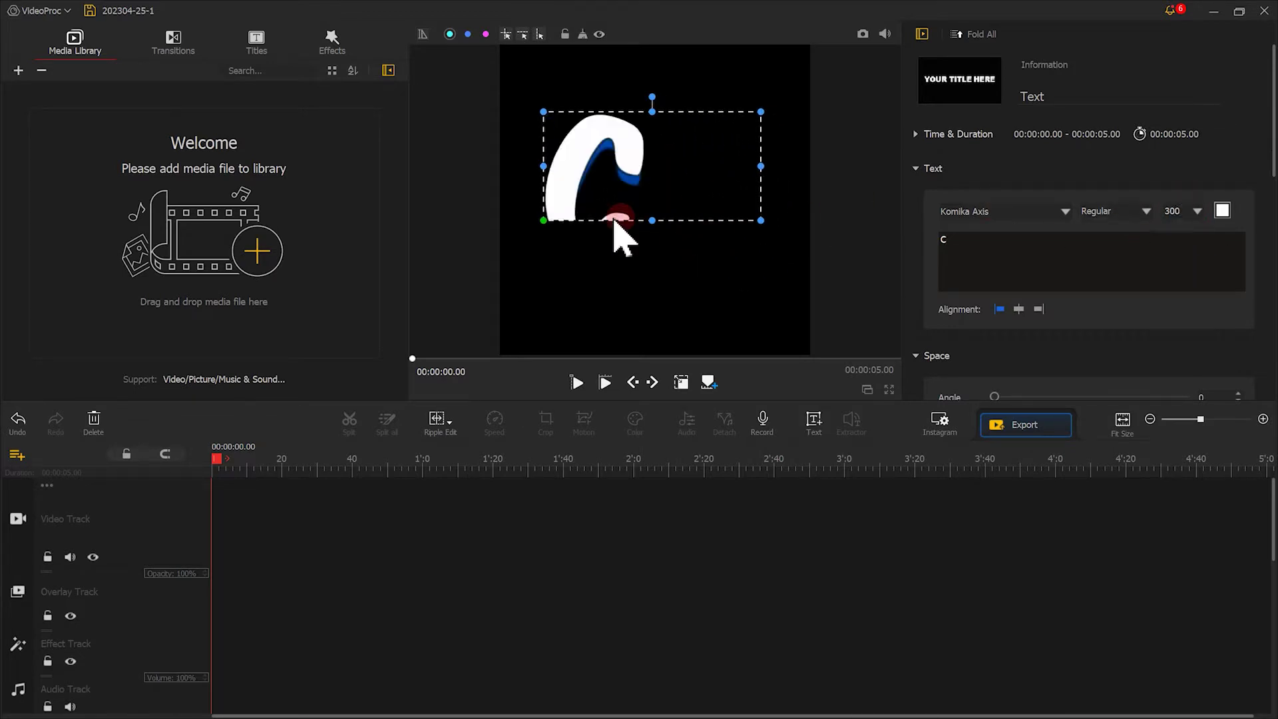
pyautogui.moveTo(650, 217); pyautogui.dragTo(704, 224)
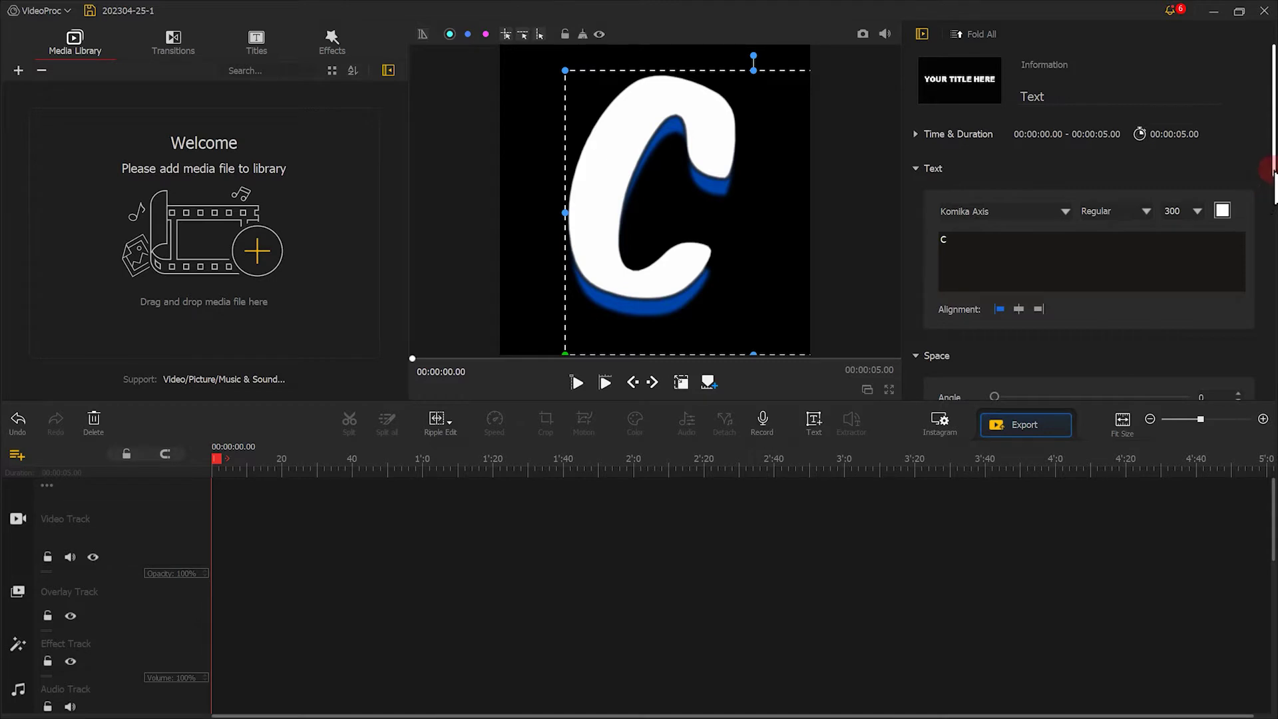
# - Reduce the C's shadow offset to 0 and save a still snapshot of the frame
pyautogui.moveTo(1273, 171); pyautogui.dragTo(1272, 376)
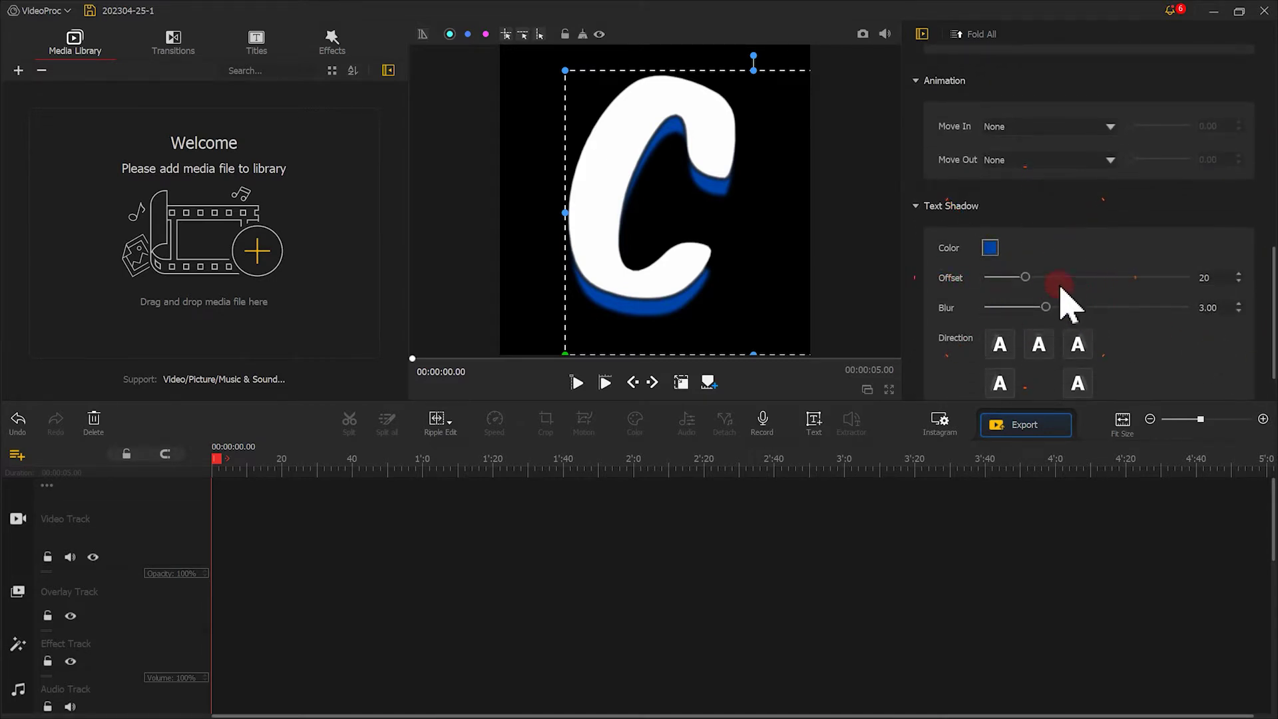
pyautogui.moveTo(1023, 278); pyautogui.dragTo(929, 281)
pyautogui.click(783, 385)
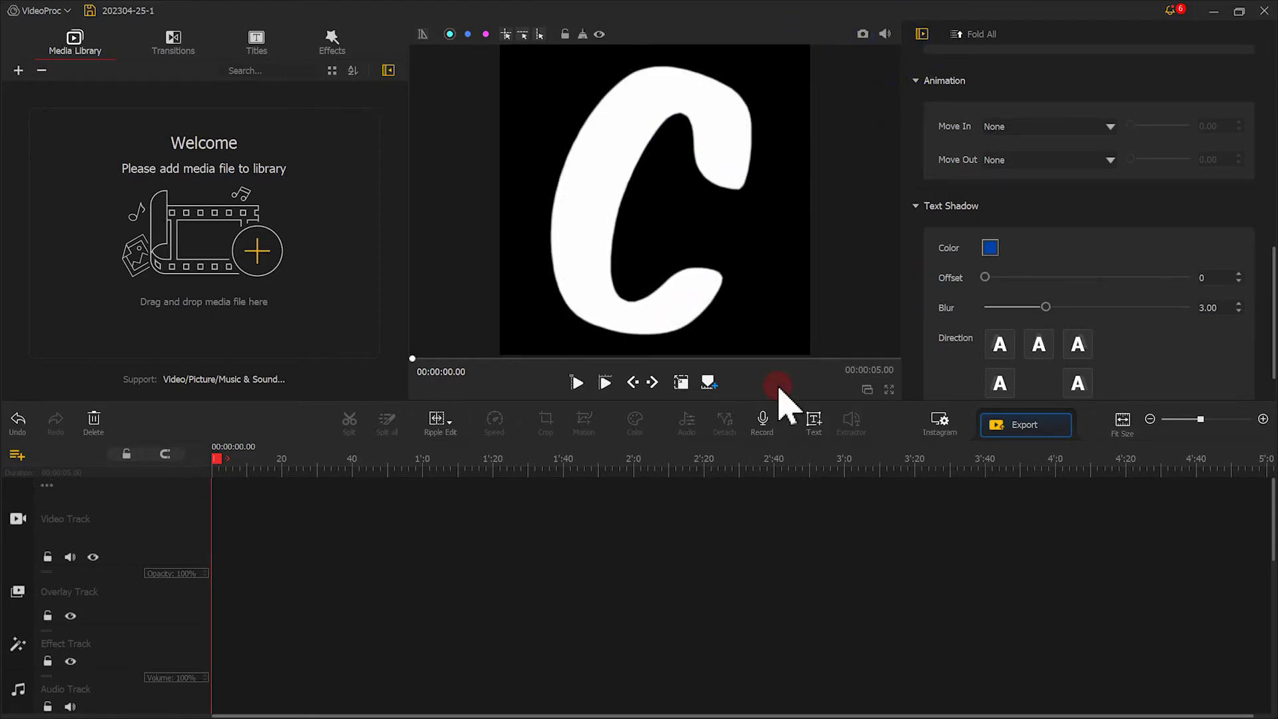
pyautogui.click(863, 35)
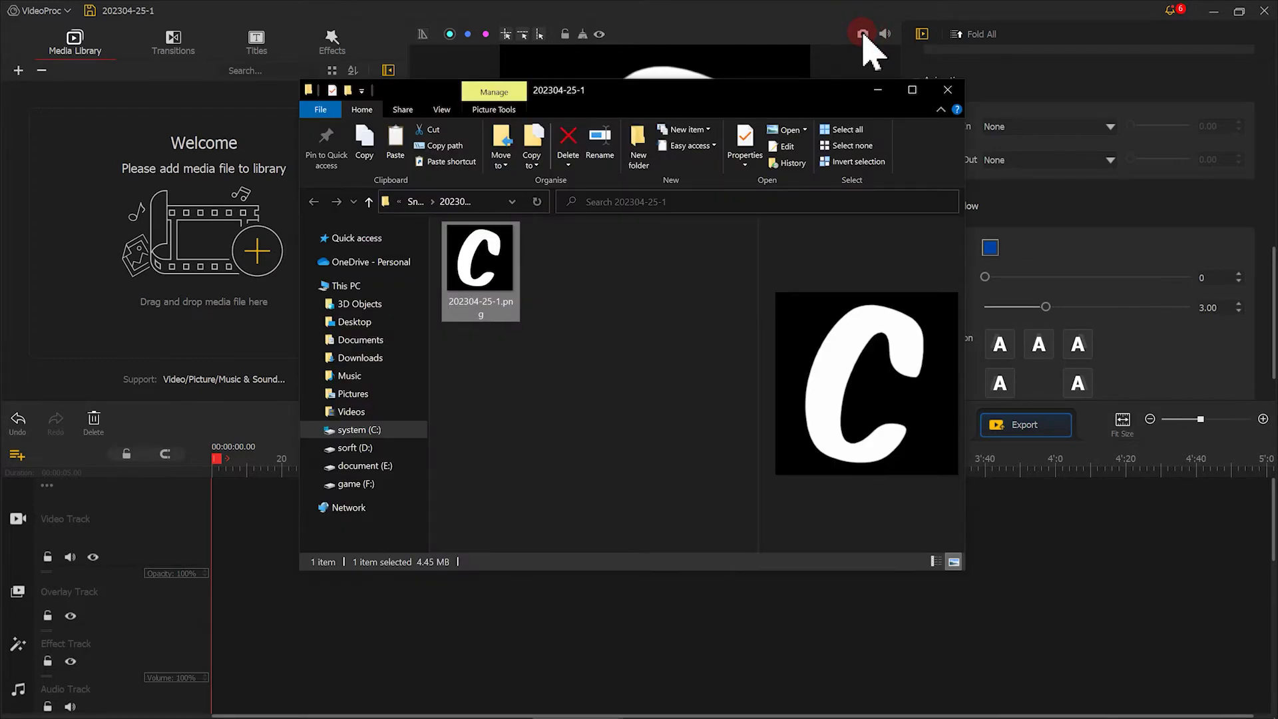
# - Change the title to I, shift it rightward, and save a snapshot
pyautogui.click(1058, 200)
pyautogui.click(1226, 262)
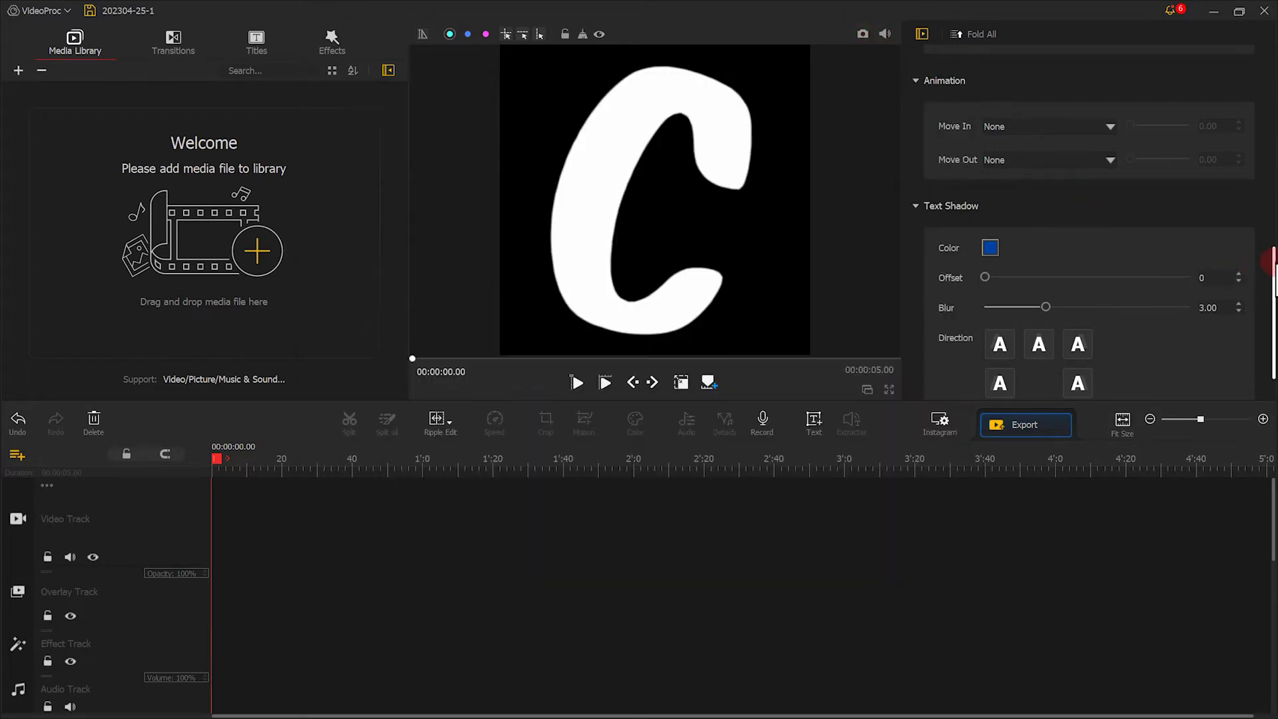
pyautogui.moveTo(1272, 260); pyautogui.dragTo(1257, 70)
pyautogui.moveTo(1049, 233); pyautogui.dragTo(899, 257)
pyautogui.write('I')
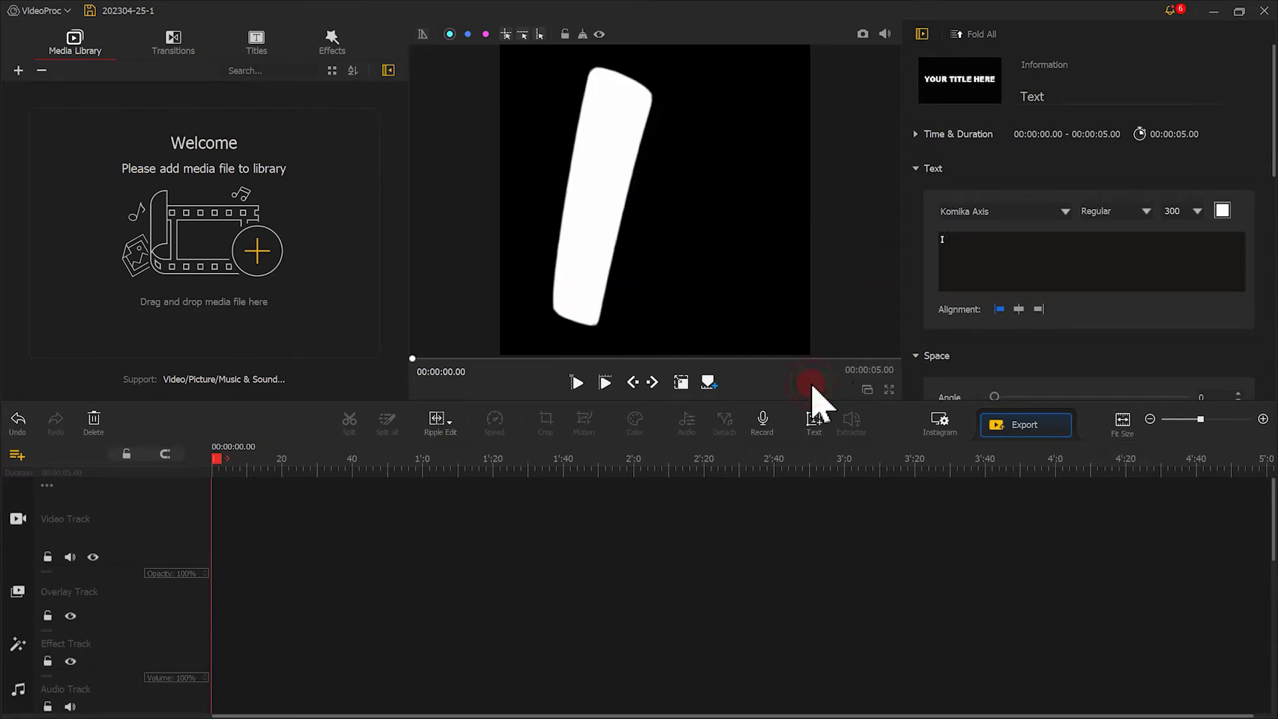
pyautogui.moveTo(739, 274); pyautogui.dragTo(793, 274)
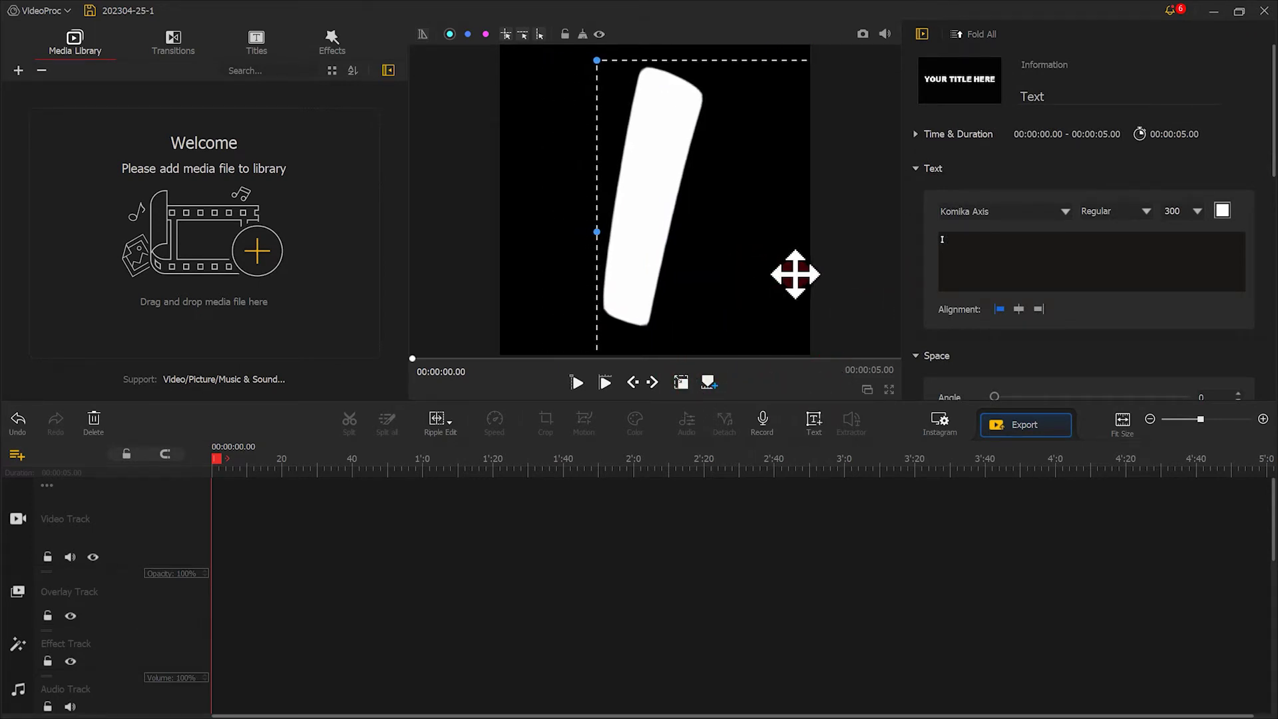
pyautogui.click(801, 381)
pyautogui.click(862, 34)
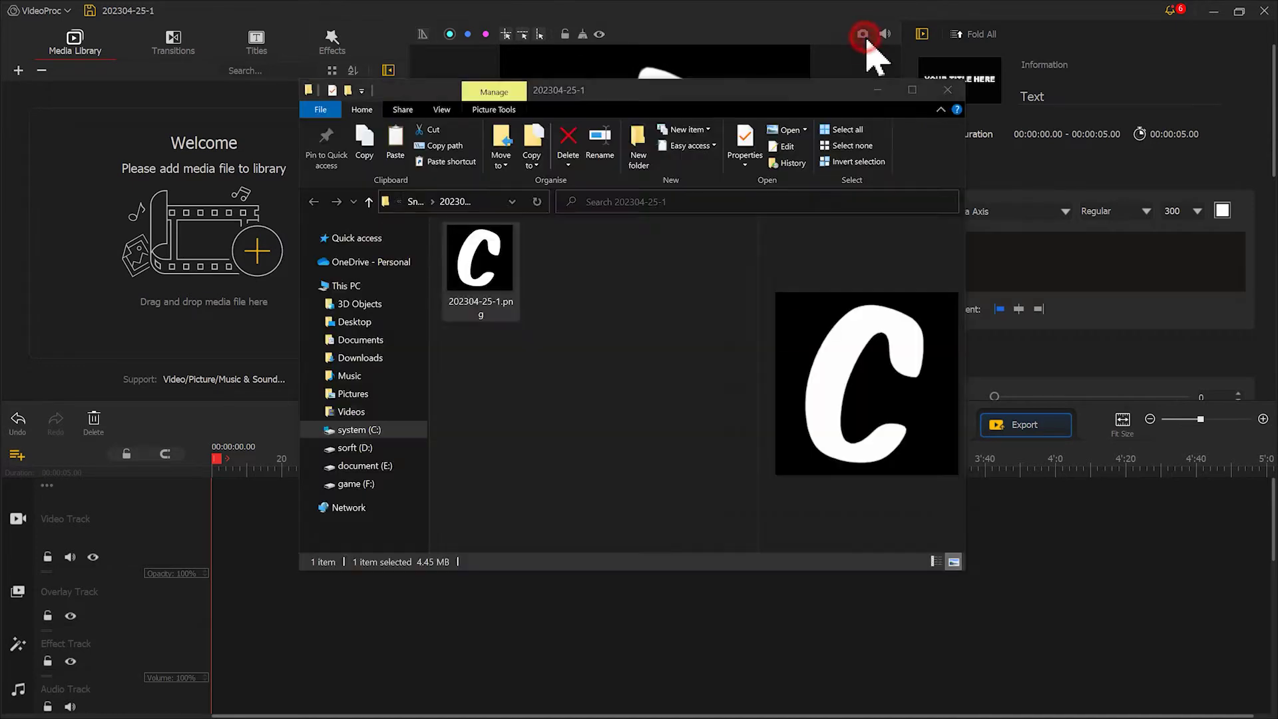
# - Replace the I in the title with the letter T
pyautogui.click(817, 32)
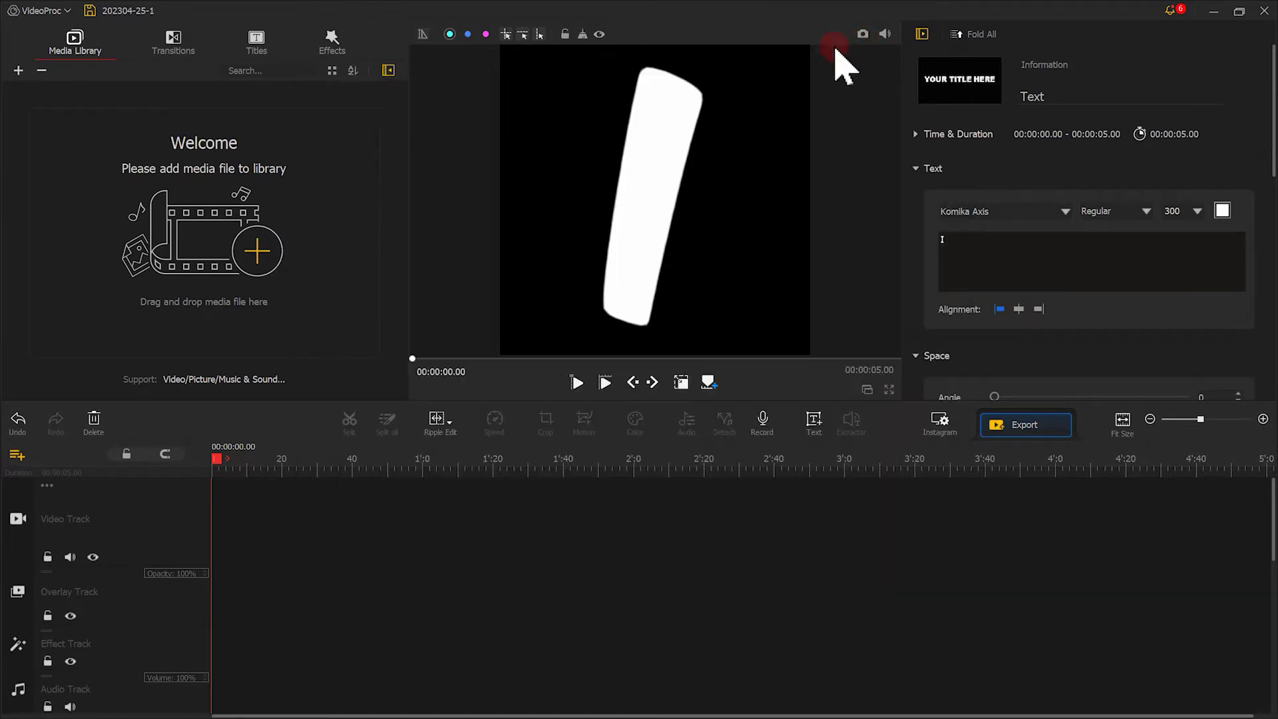
pyautogui.click(959, 248)
pyautogui.doubleClick(928, 237)
pyautogui.write('T')
pyautogui.click(797, 376)
# - Change the title to Y, snapshot it, and drag the four letter PNGs into the Media Library
pyautogui.click(706, 293)
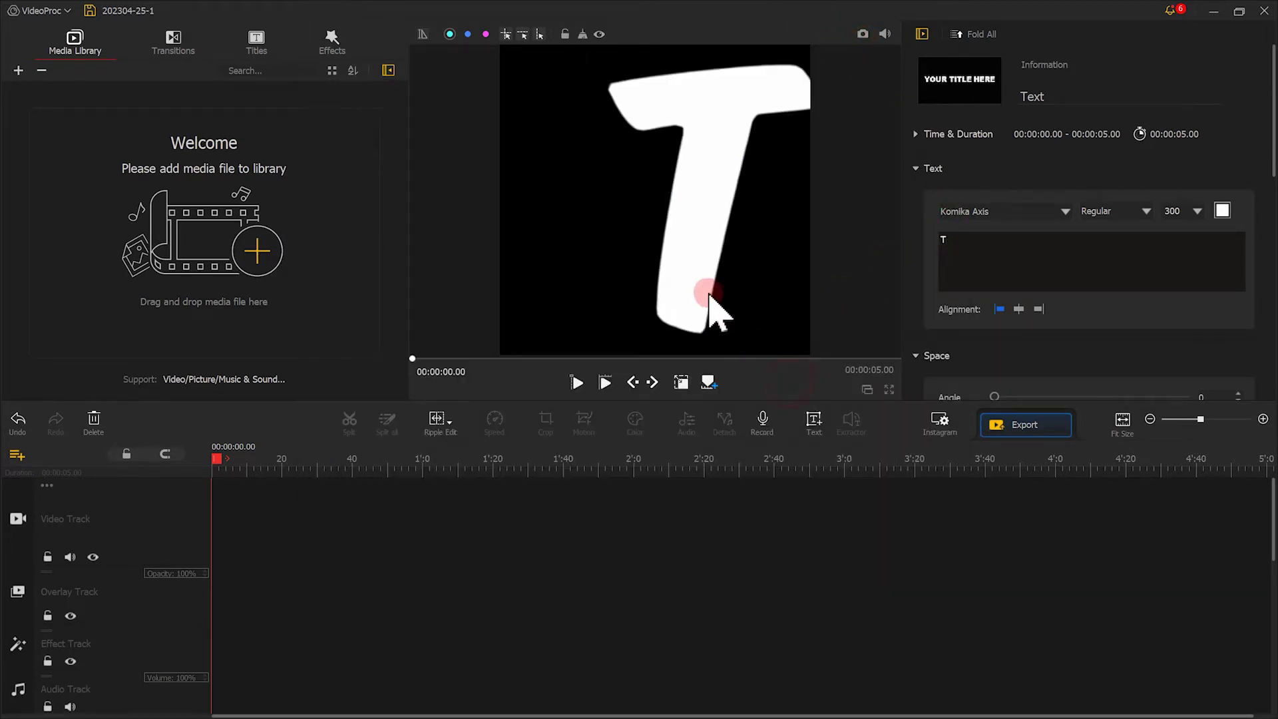
pyautogui.click(657, 279)
pyautogui.click(690, 366)
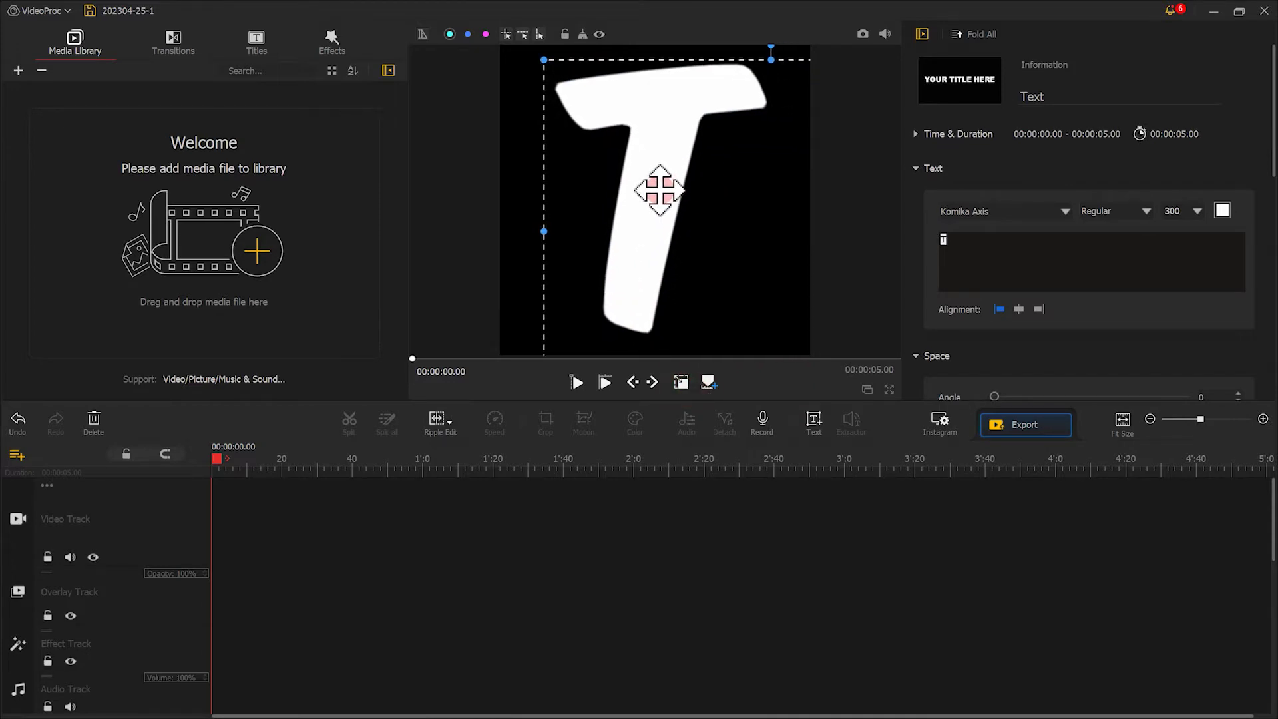
pyautogui.write('Y')
pyautogui.click(808, 215)
pyautogui.click(859, 43)
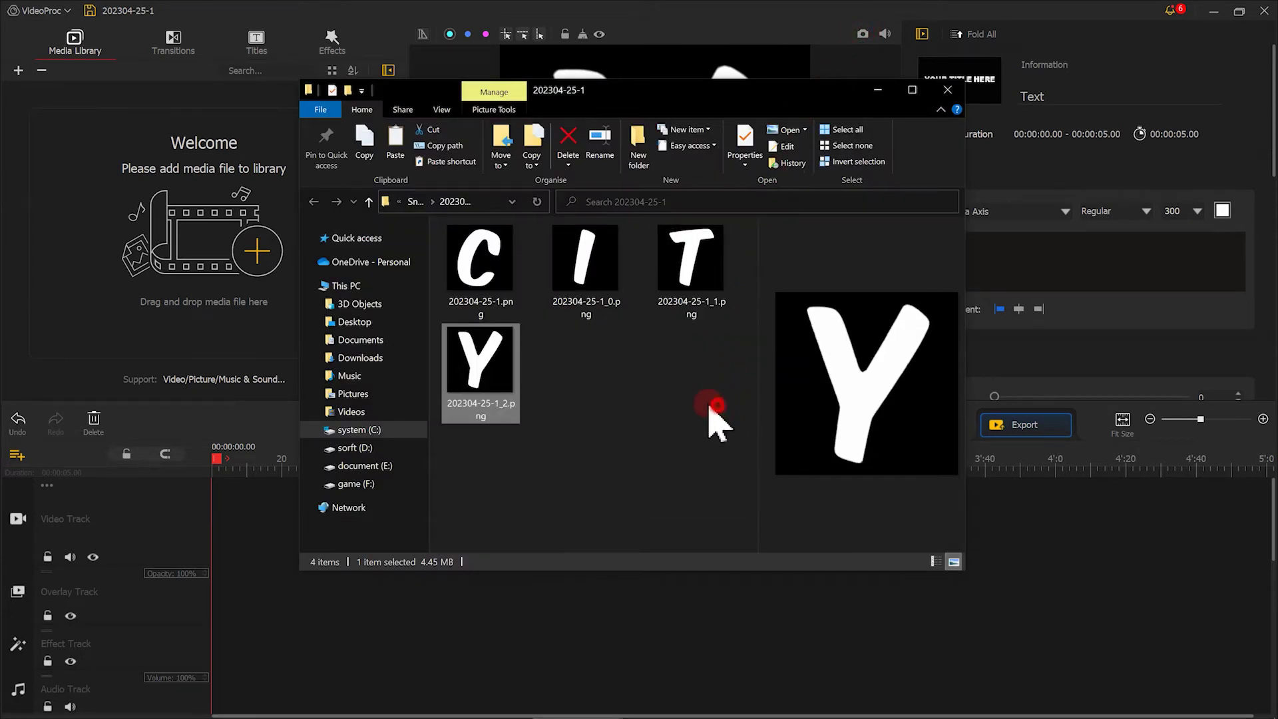
pyautogui.moveTo(710, 416); pyautogui.dragTo(177, 266)
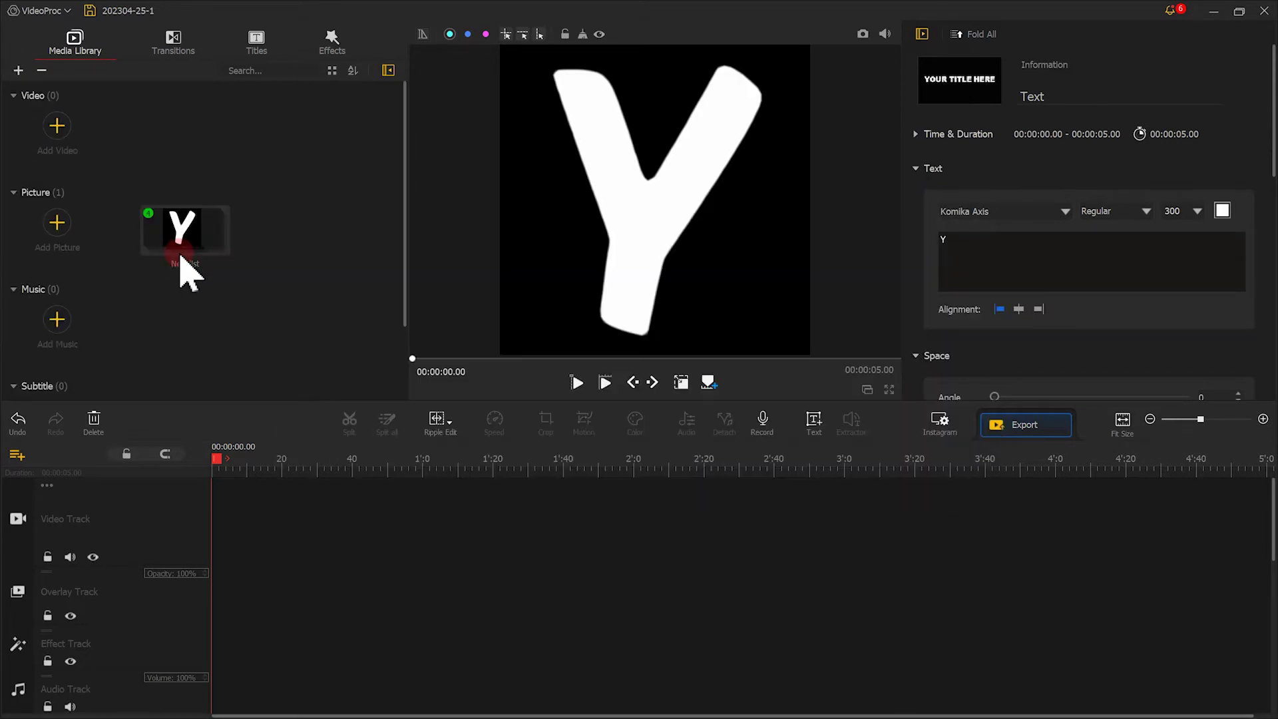
# - Switch the project resolution back to widescreen 1080P
pyautogui.click(552, 320)
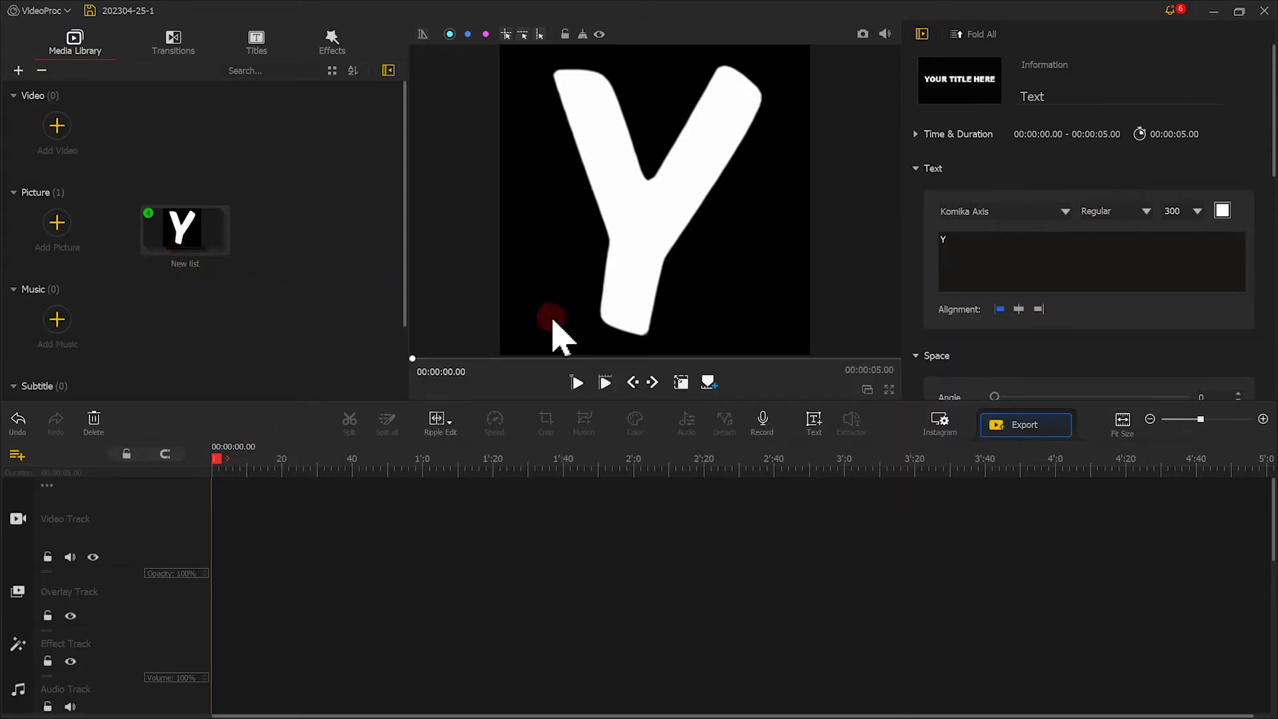
pyautogui.click(931, 426)
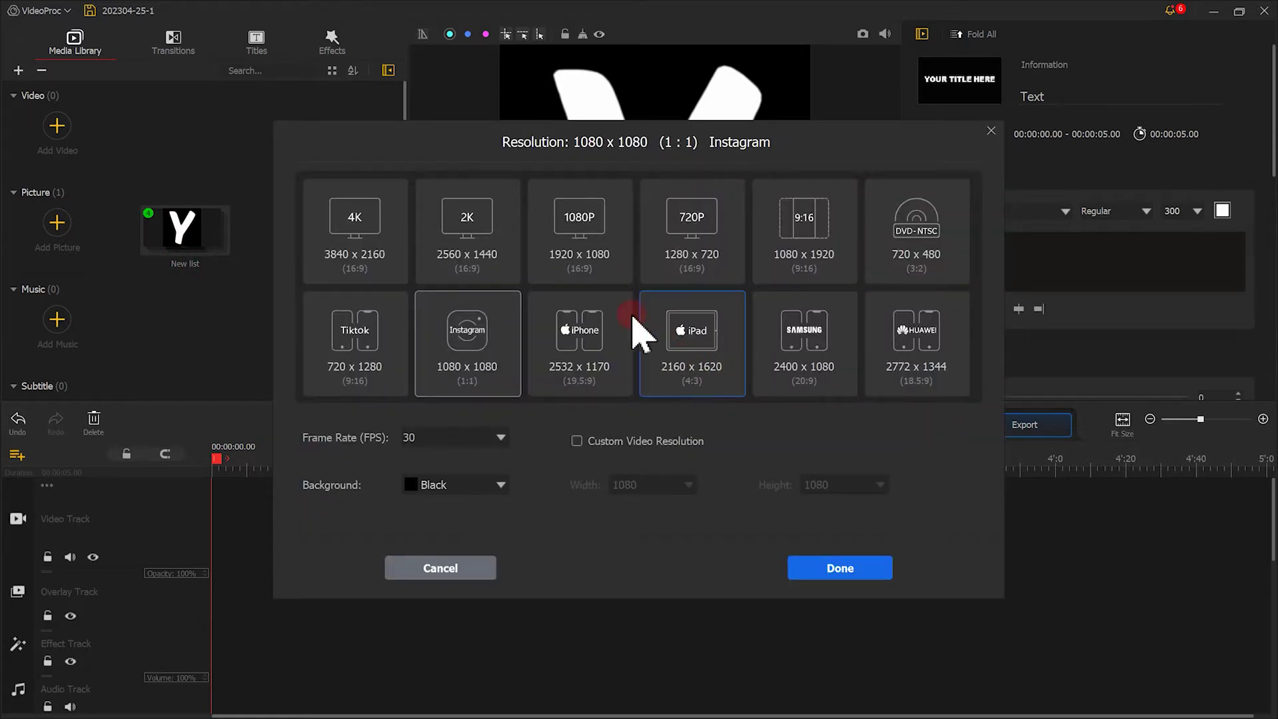
pyautogui.click(581, 253)
pyautogui.click(865, 568)
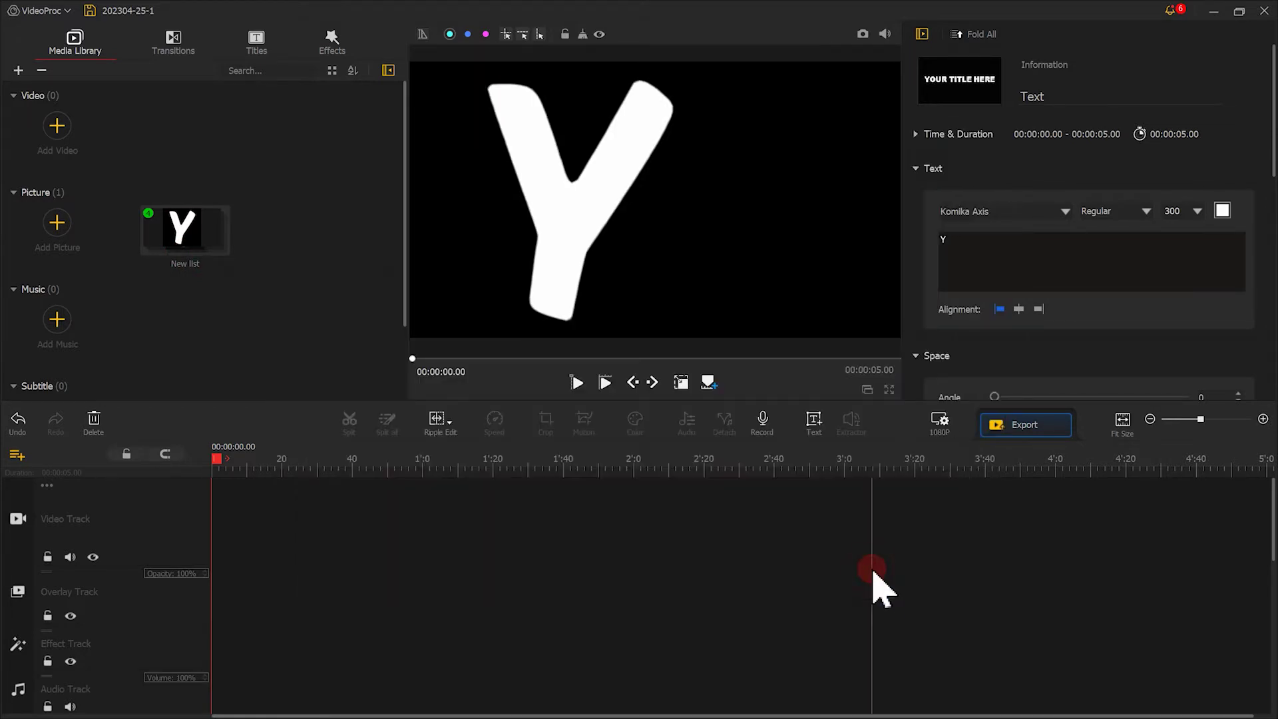
# - Delete the text title clip from the timeline
pyautogui.scroll(-2, 466, 546)
pyautogui.click(94, 423)
pyautogui.scroll(2, 333, 542)
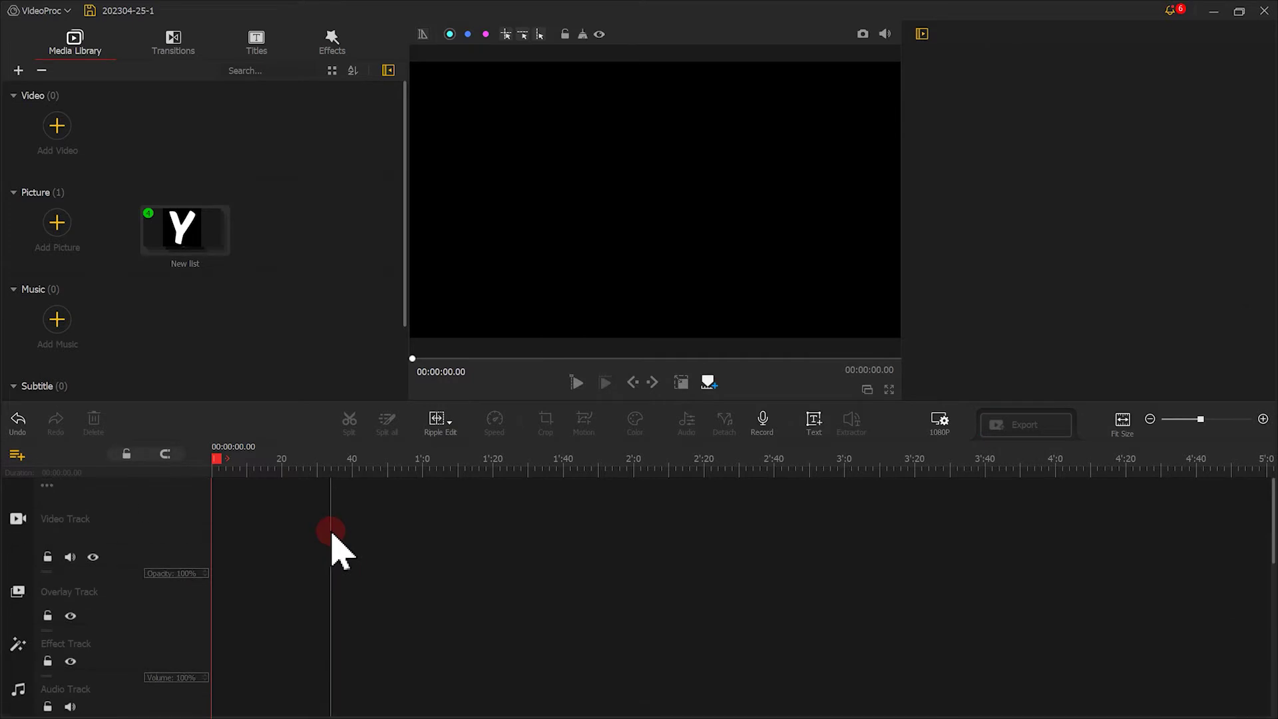
# - Open the New list folder and place the C picture at the start of the Video Track
pyautogui.click(202, 237)
pyautogui.doubleClick(202, 238)
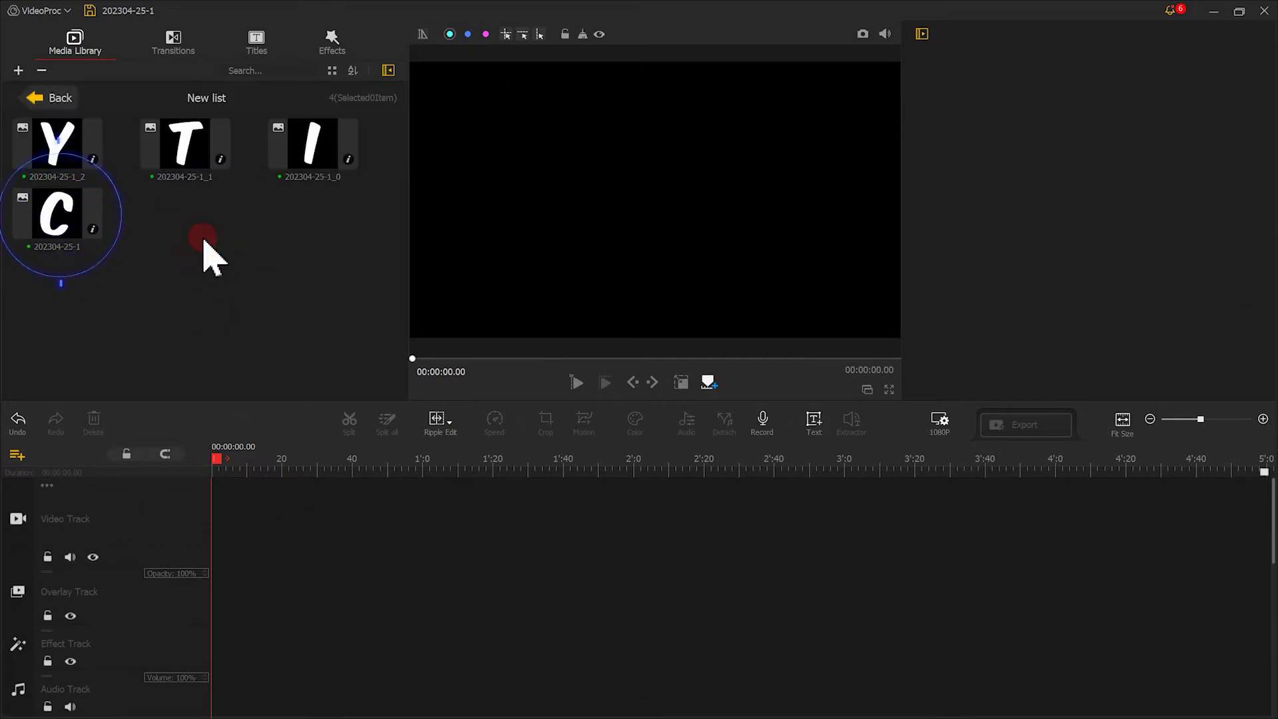
pyautogui.click(69, 222)
pyautogui.moveTo(71, 224); pyautogui.dragTo(909, 448)
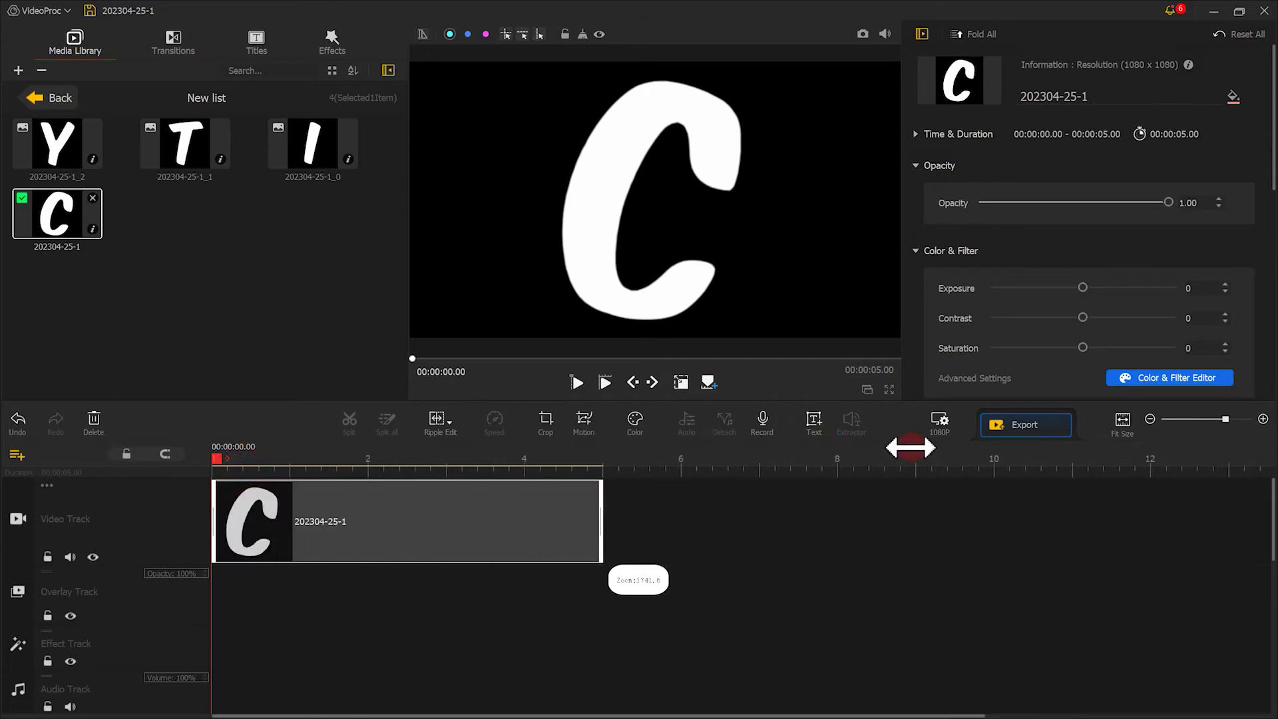
# - Scale the C to 0.10 at X 0.265, Y 0.500 on a horizontal guide, then open its Motion Editor
pyautogui.click(680, 382)
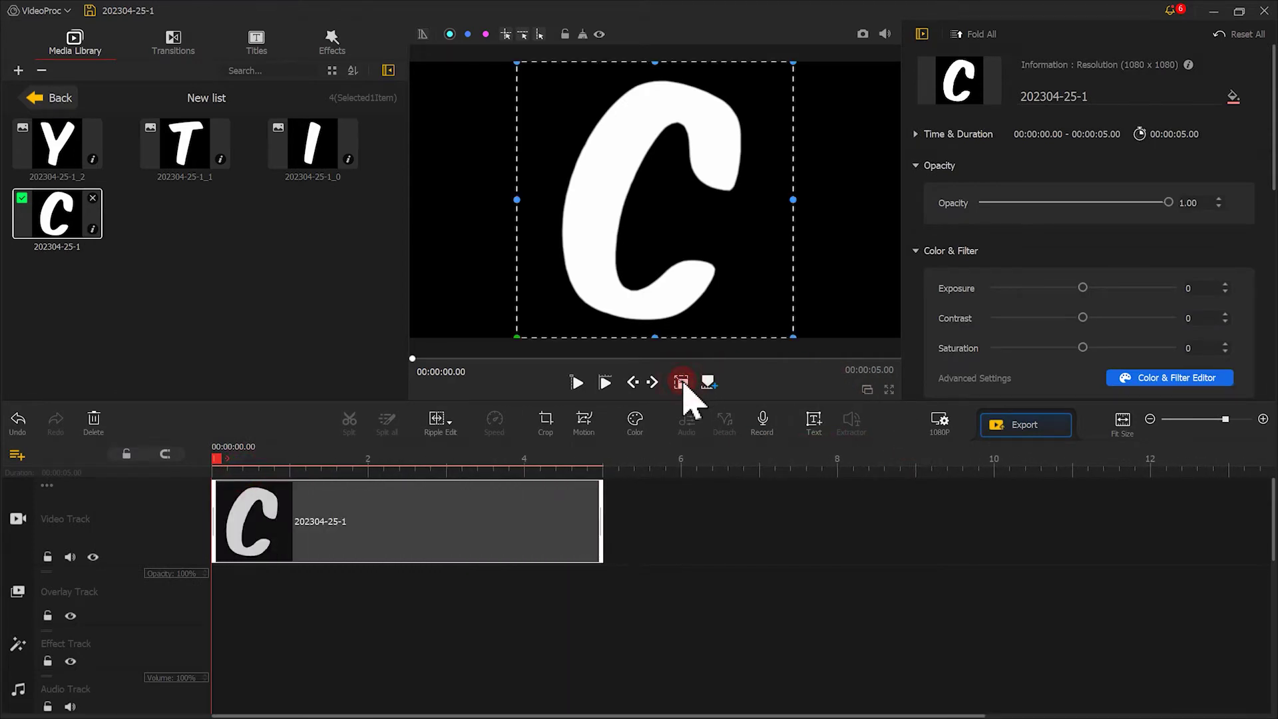
pyautogui.moveTo(792, 335); pyautogui.dragTo(569, 215)
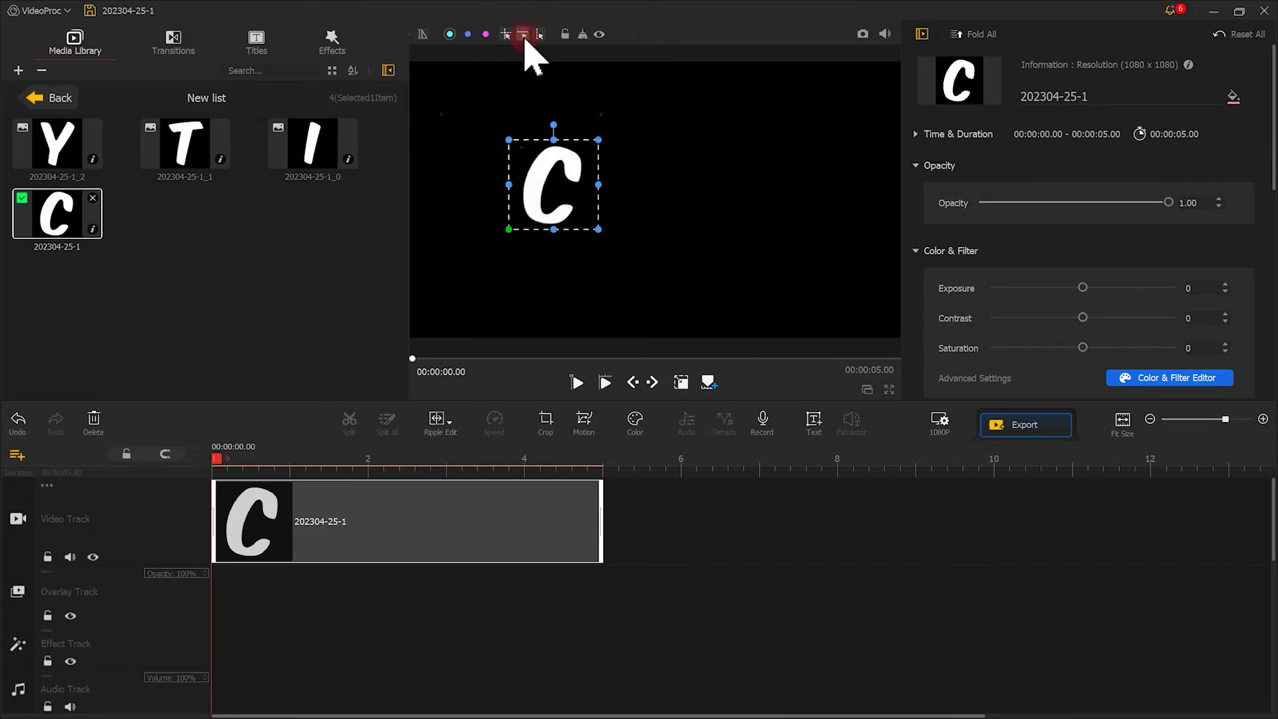
pyautogui.moveTo(525, 38); pyautogui.dragTo(556, 175)
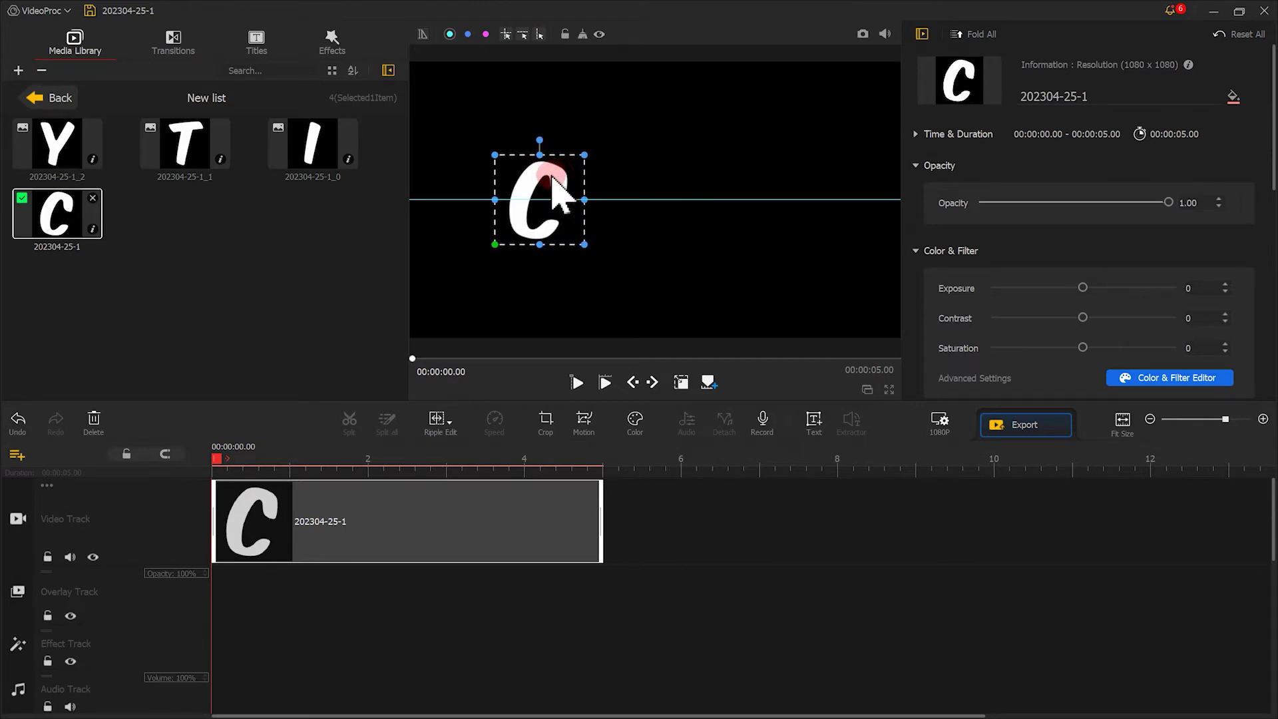
pyautogui.moveTo(1272, 194); pyautogui.dragTo(1271, 291)
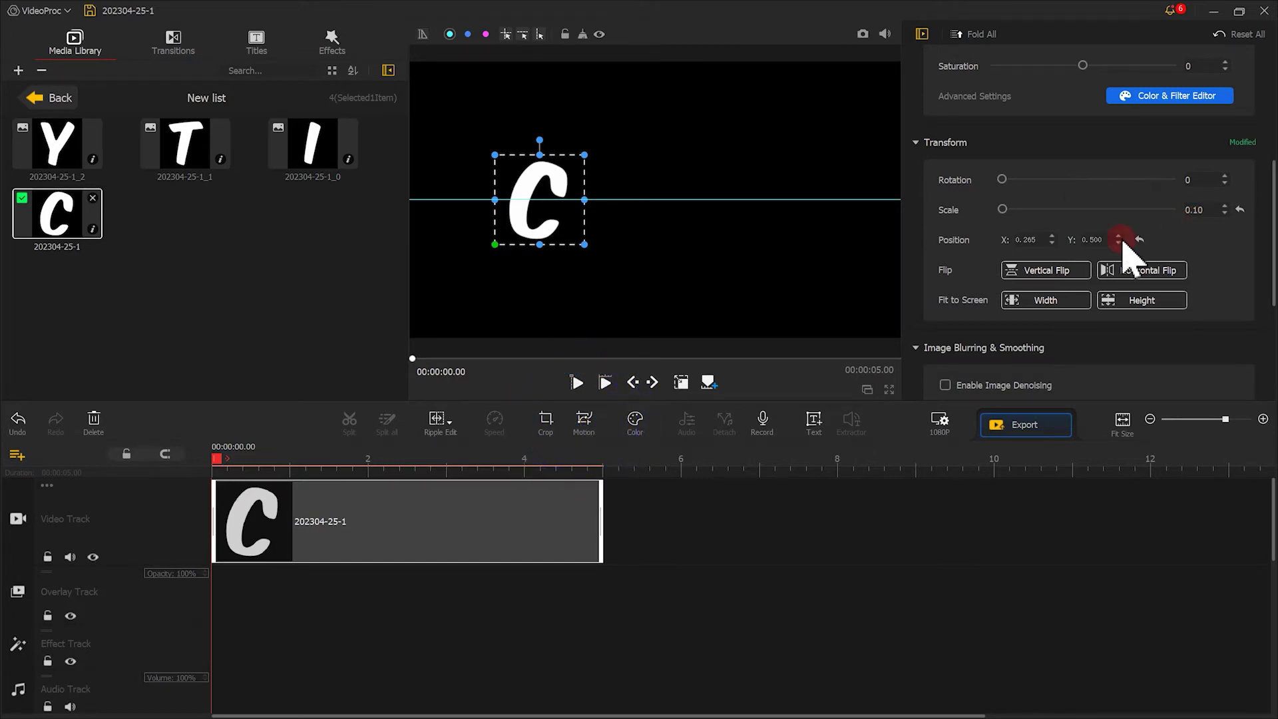
pyautogui.click(595, 420)
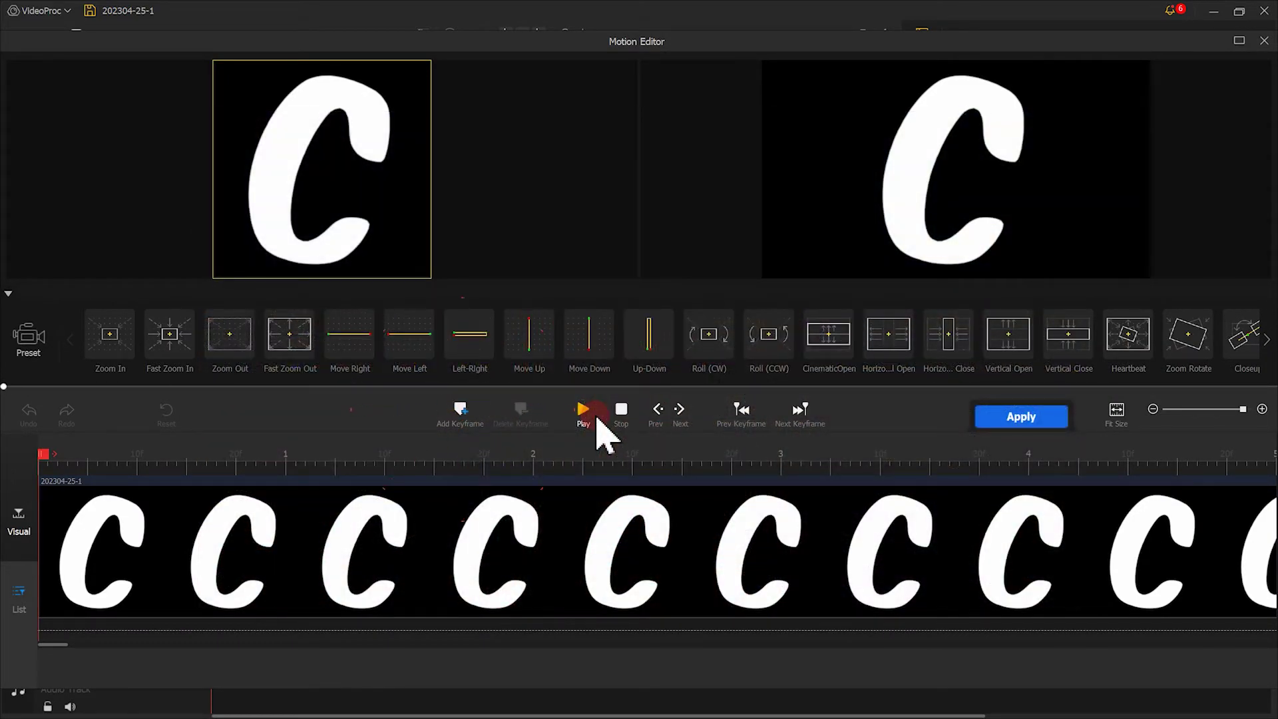
# - Give the C keyframes at 0 s and 2 s, easing the 2 s one with Smooth Speed Down 1
pyautogui.click(465, 419)
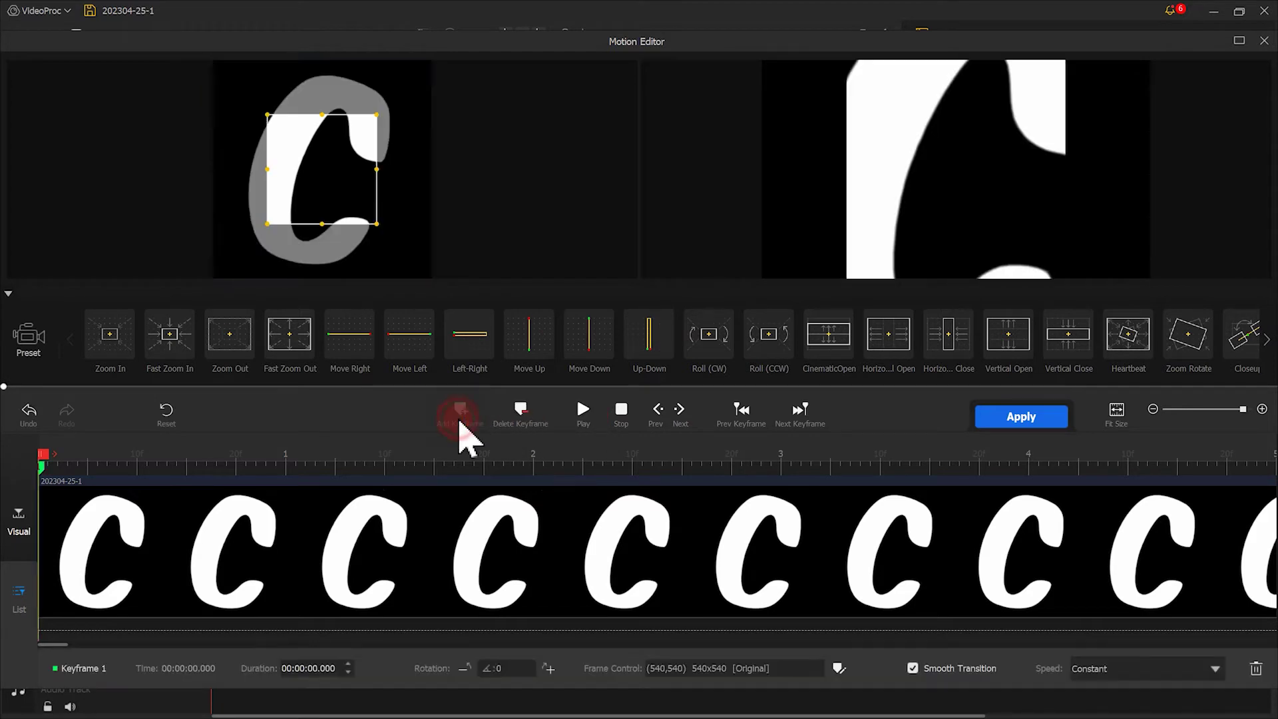
pyautogui.moveTo(333, 185); pyautogui.dragTo(412, 280)
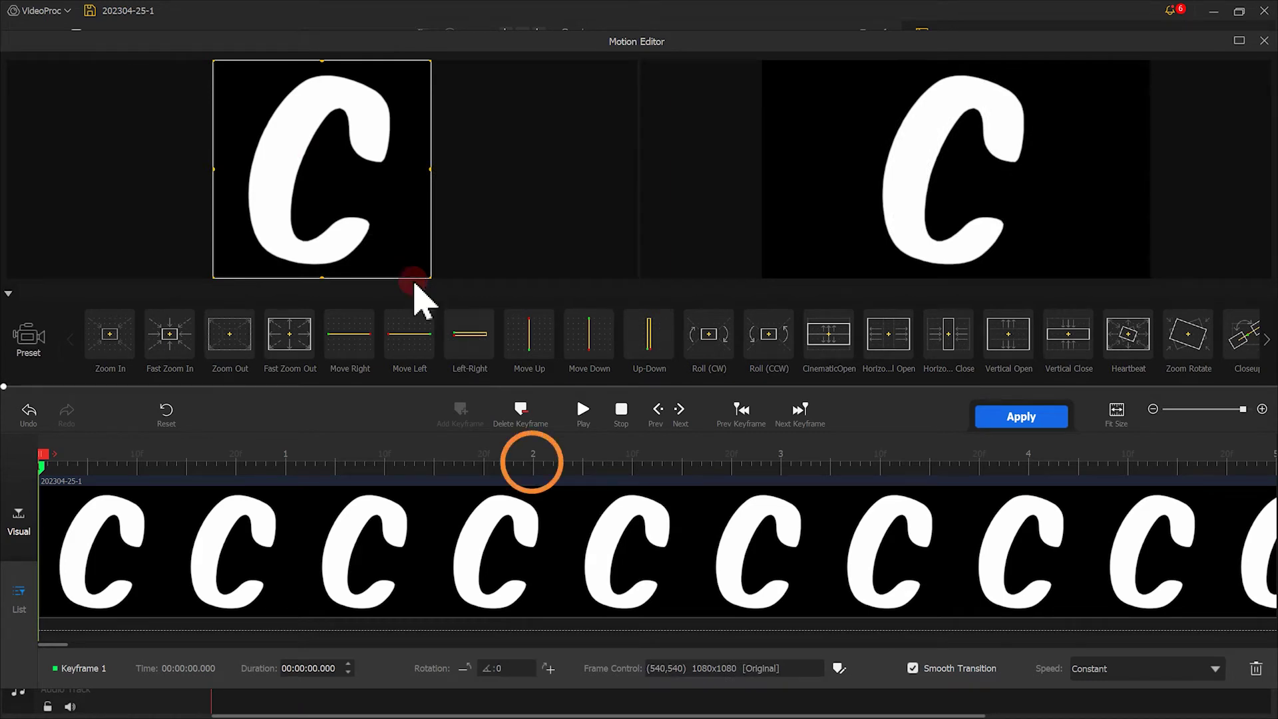
pyautogui.moveTo(275, 451); pyautogui.dragTo(536, 460)
pyautogui.click(460, 418)
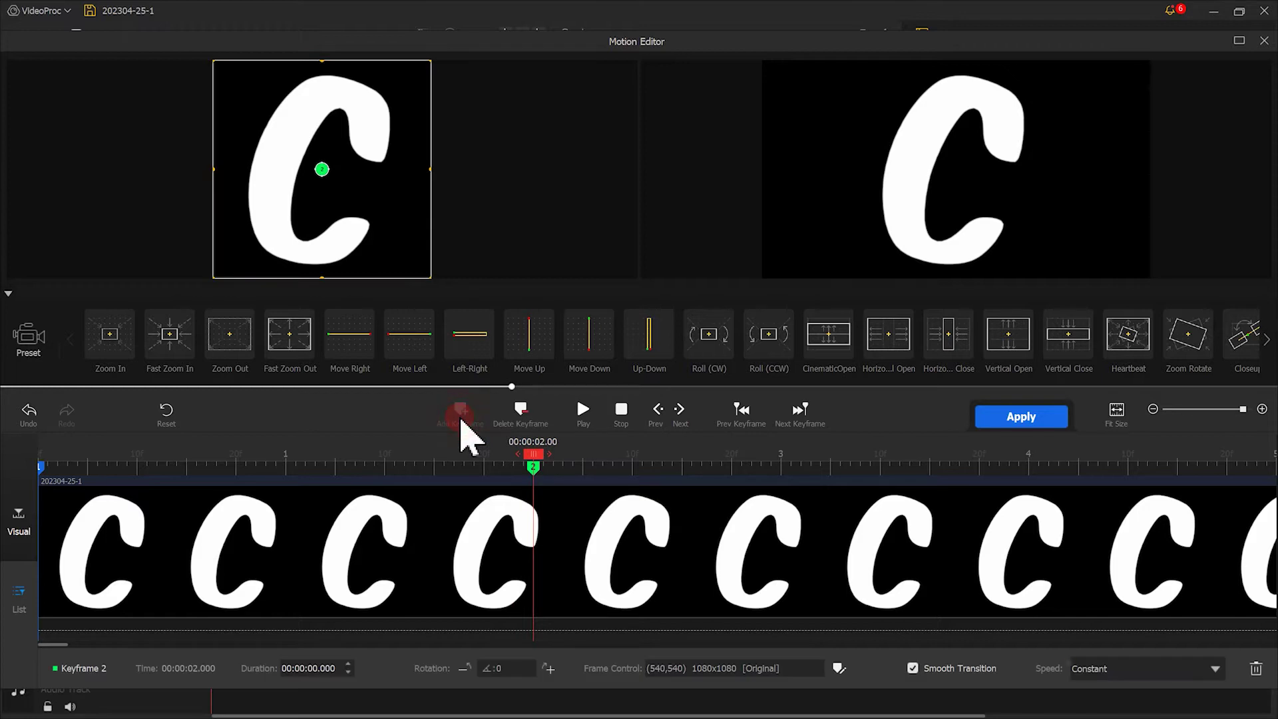
pyautogui.click(1116, 682)
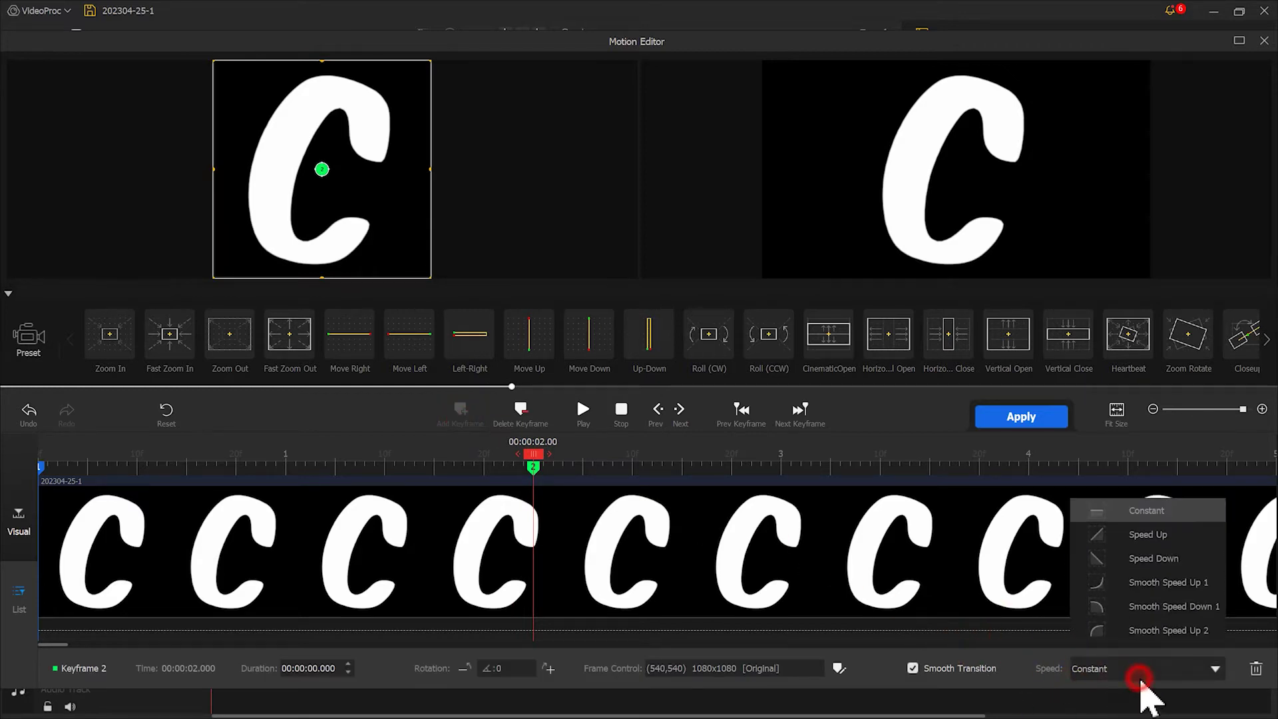
pyautogui.click(1162, 600)
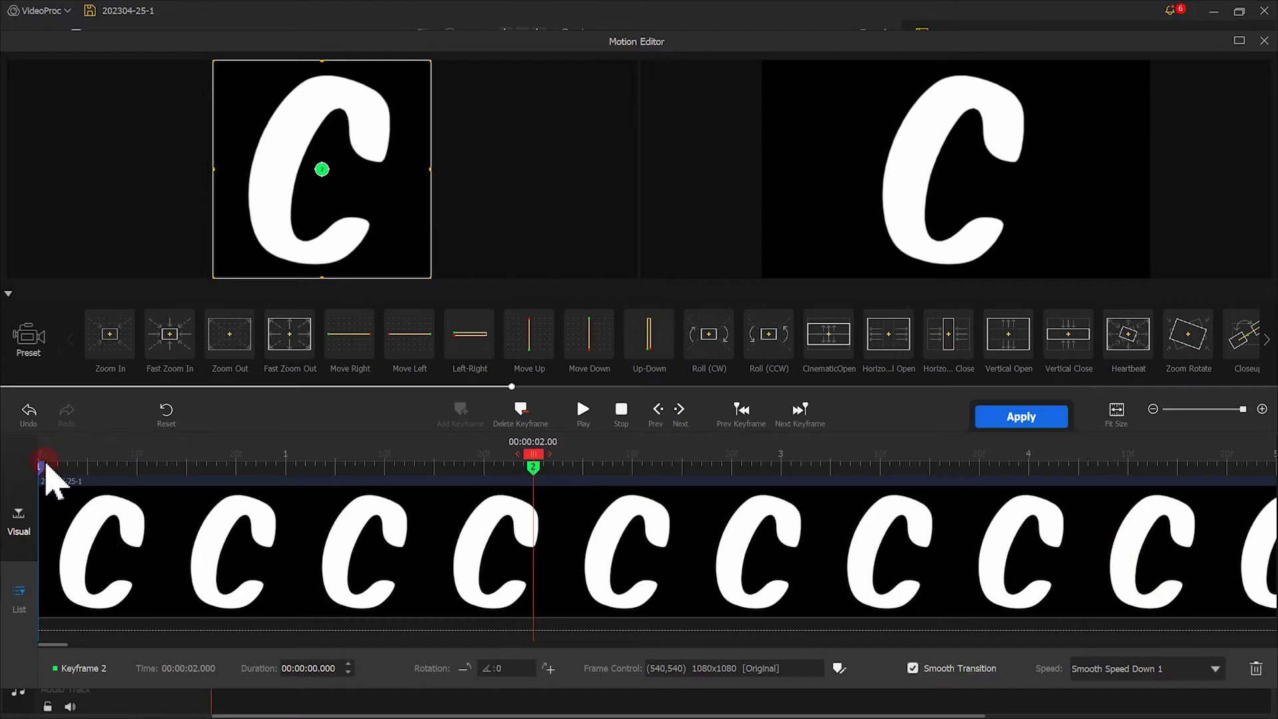
pyautogui.click(41, 464)
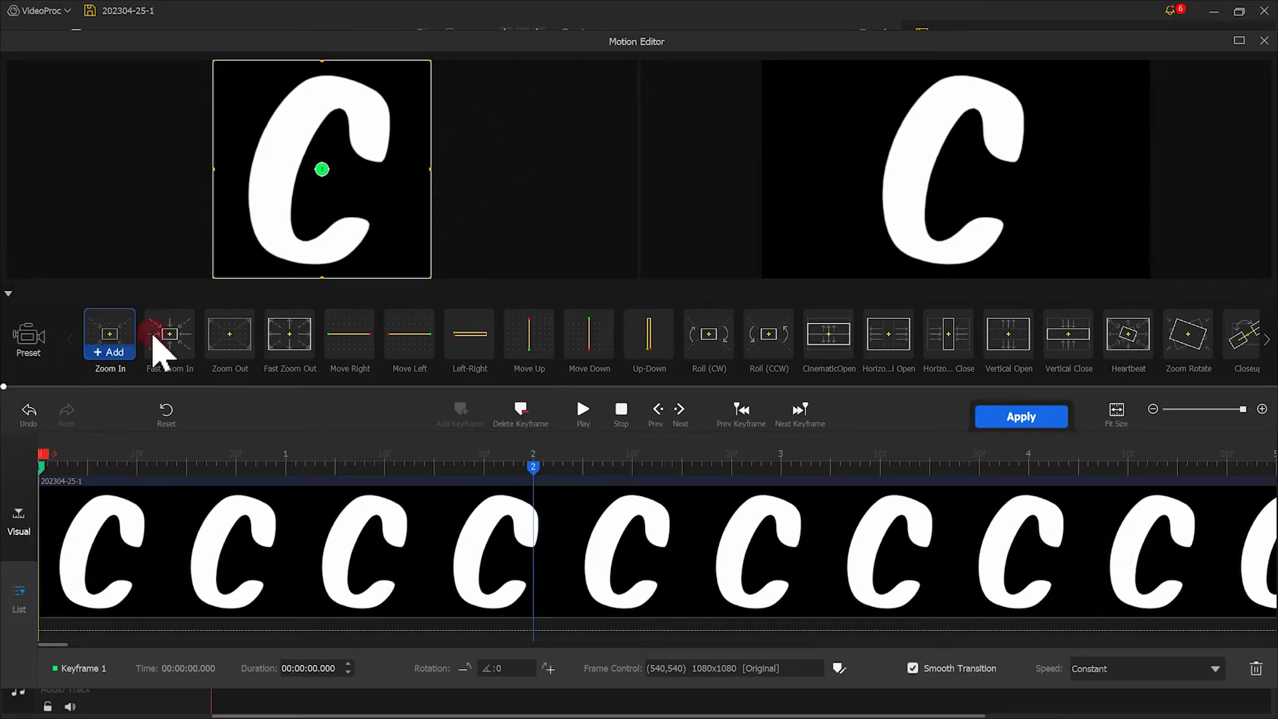
# - Start the C's framing off-image at the top-left so it slides in, preview it, and apply
pyautogui.moveTo(277, 242); pyautogui.dragTo(498, 32)
pyautogui.click(584, 410)
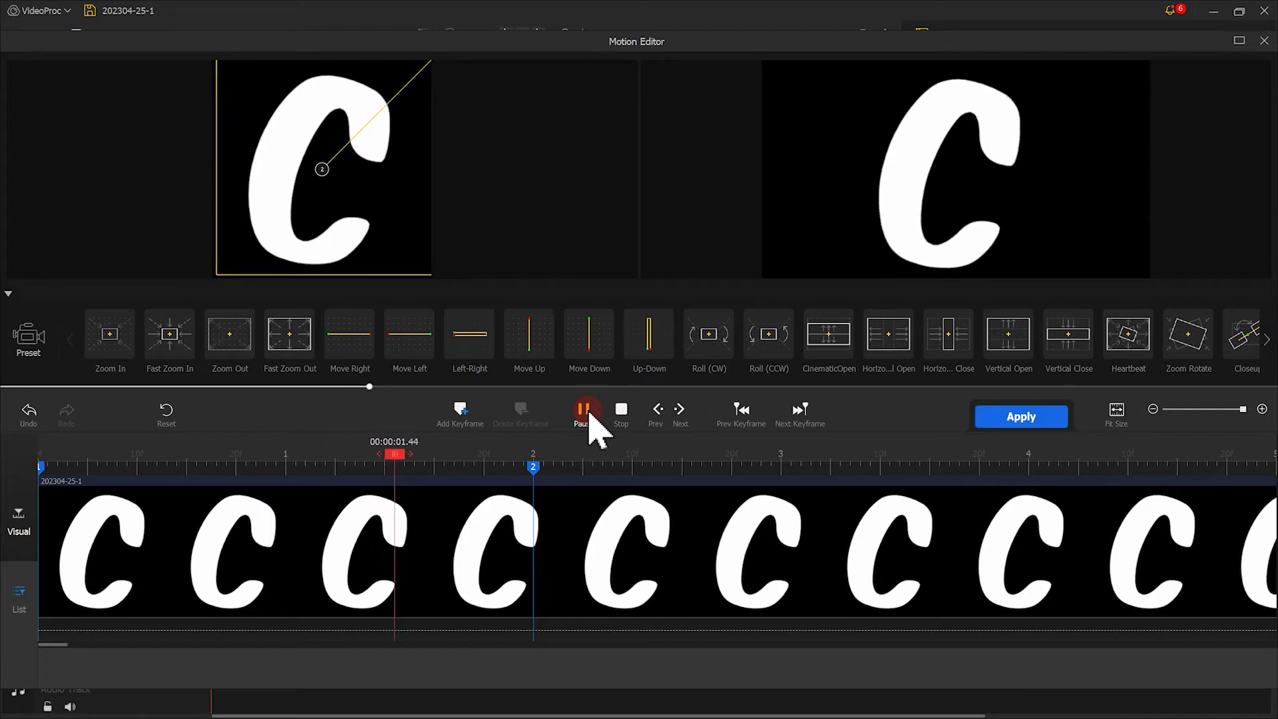
pyautogui.click(584, 410)
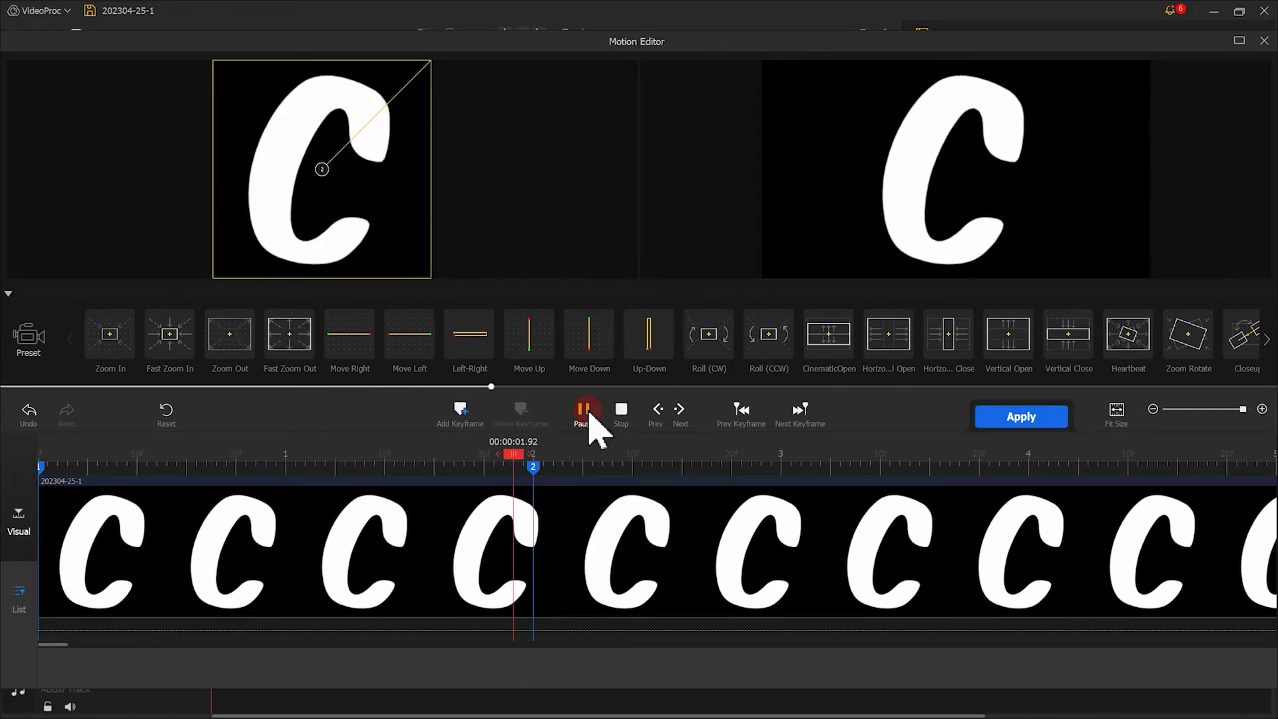
pyautogui.click(589, 414)
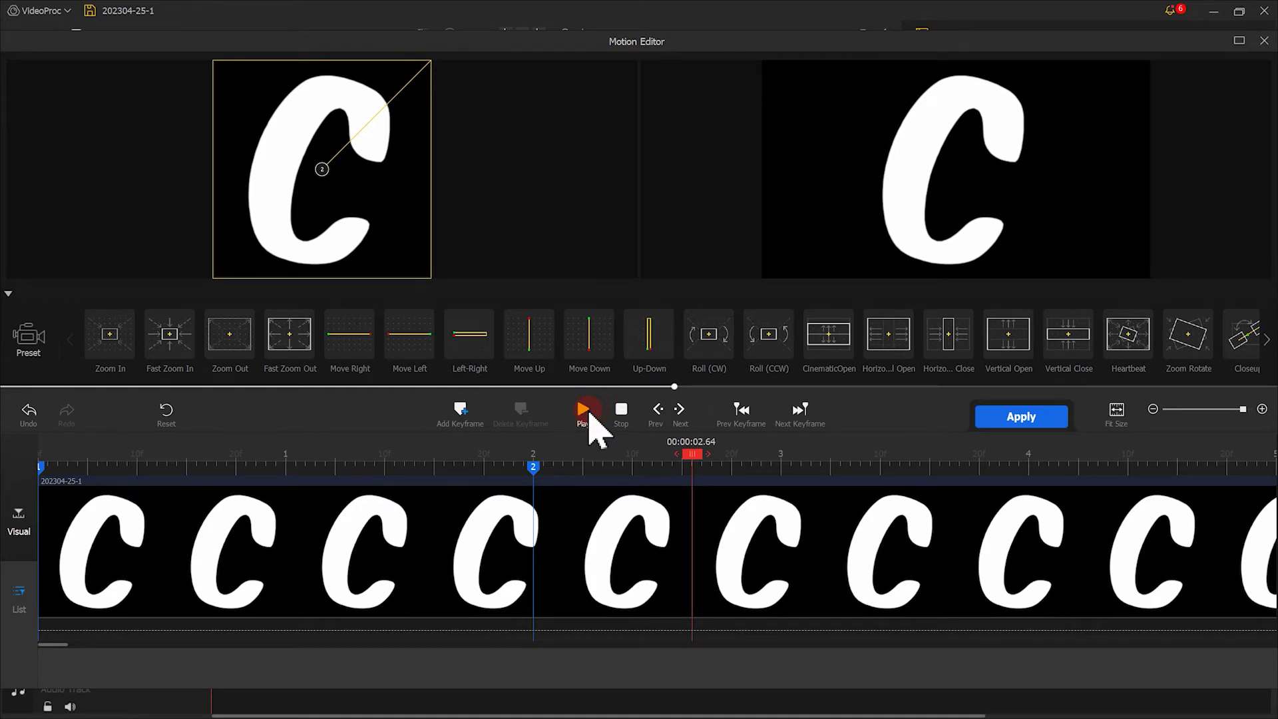
pyautogui.click(30, 413)
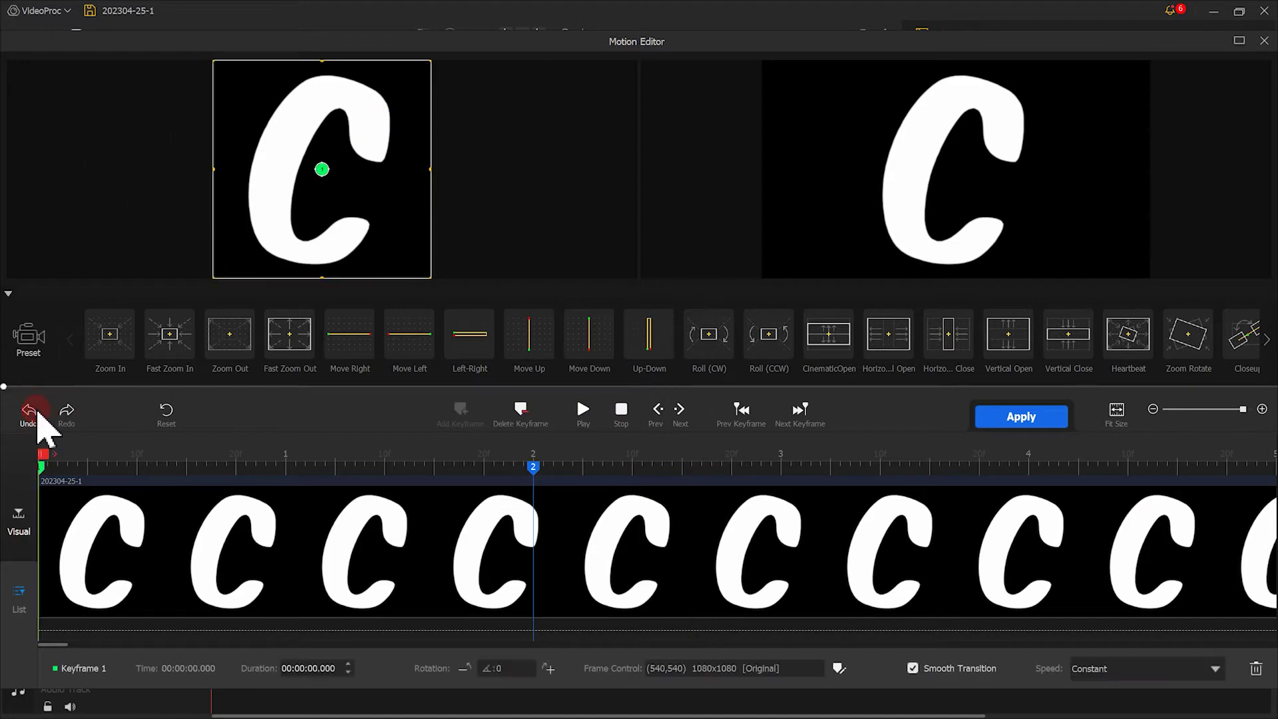
pyautogui.moveTo(370, 248); pyautogui.dragTo(160, 25)
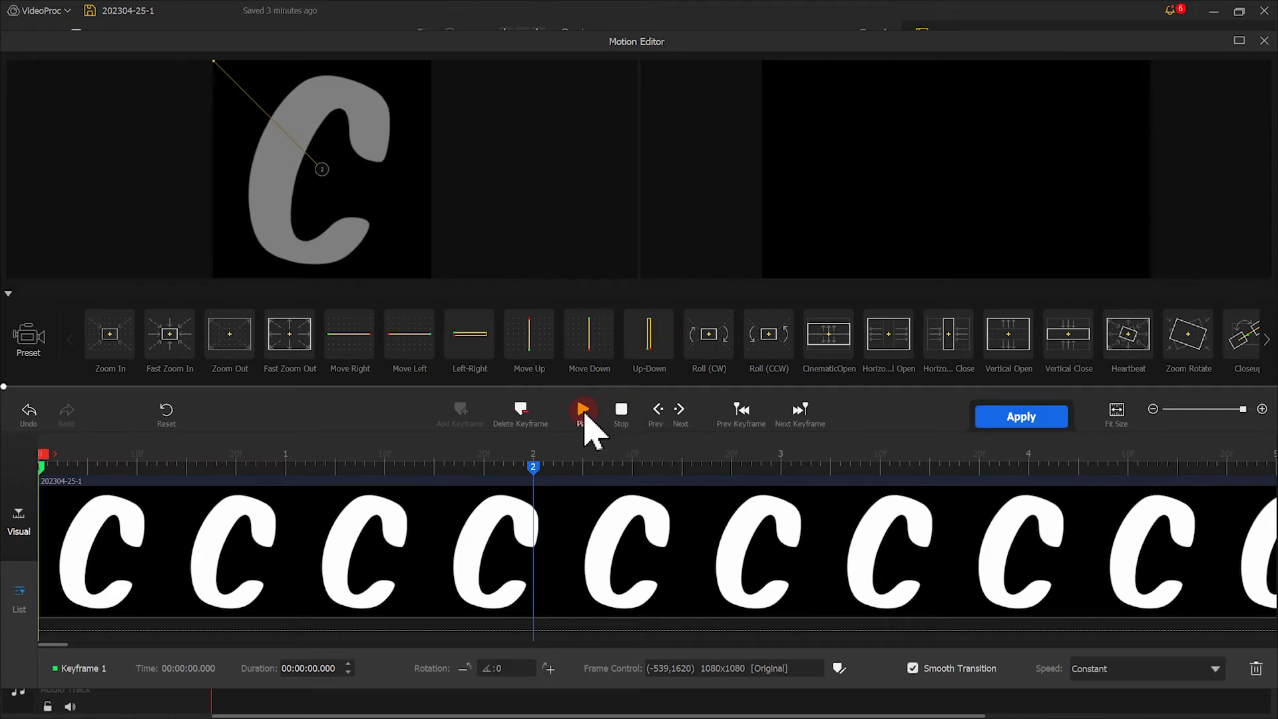
pyautogui.click(584, 412)
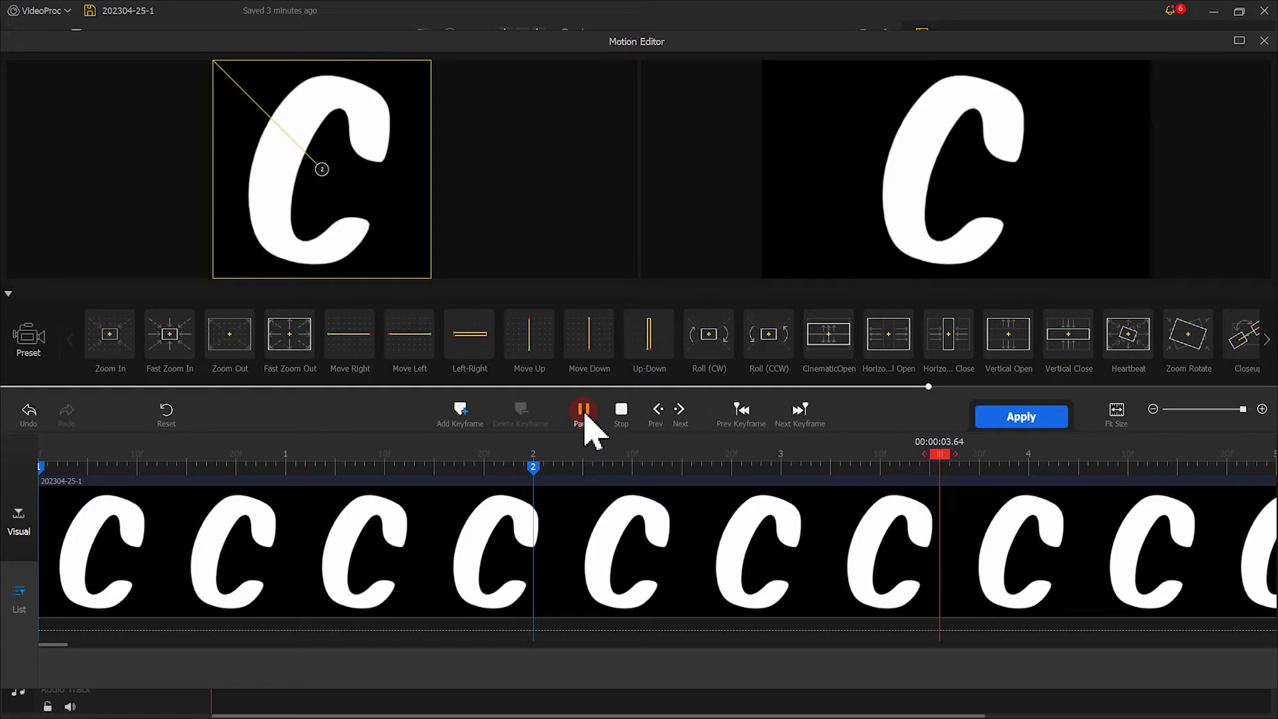
pyautogui.click(991, 419)
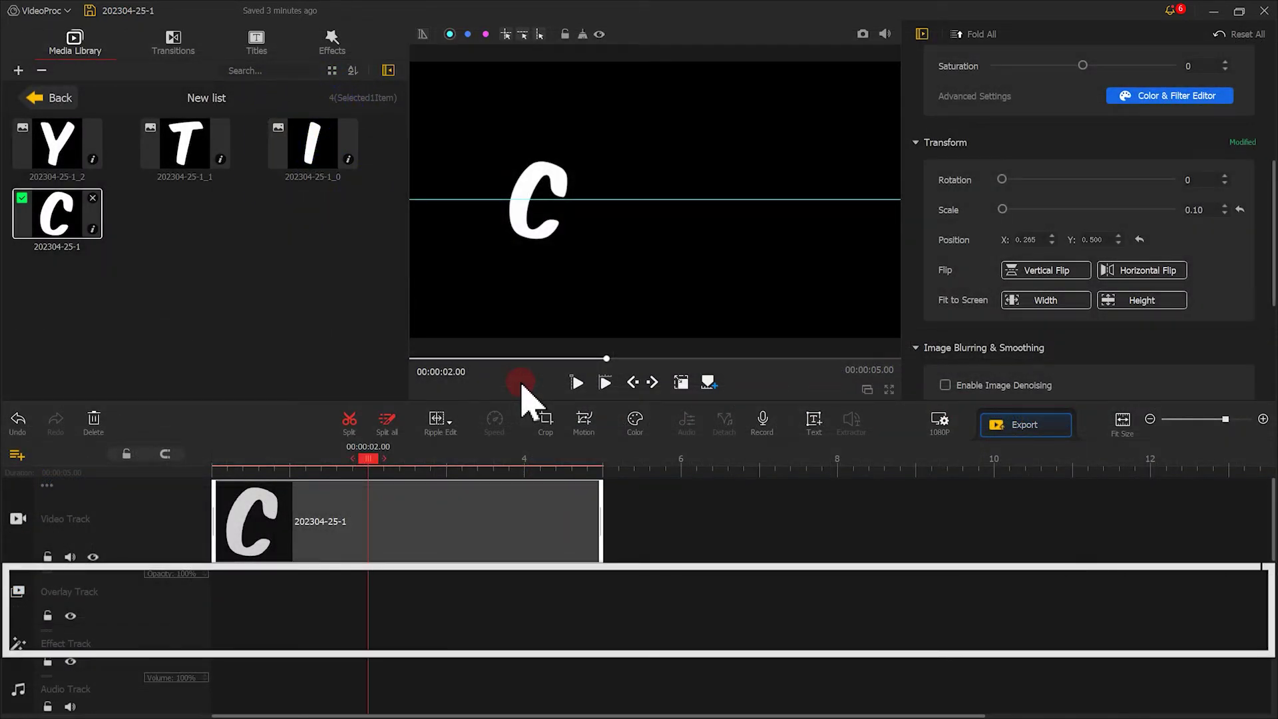
# - Place the I on the overlay track at scale 0.10, X 0.395 beside the C, with Lighten blend
pyautogui.moveTo(328, 148); pyautogui.dragTo(278, 602)
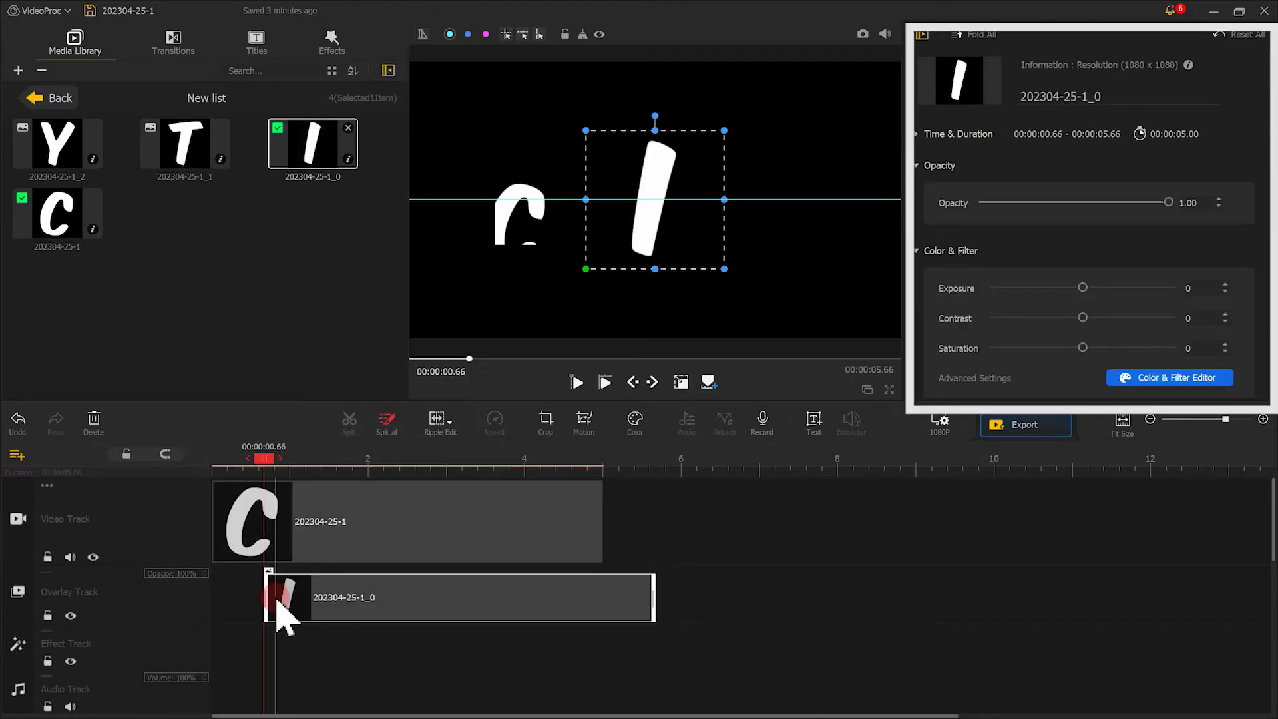
pyautogui.moveTo(1272, 87); pyautogui.dragTo(1273, 203)
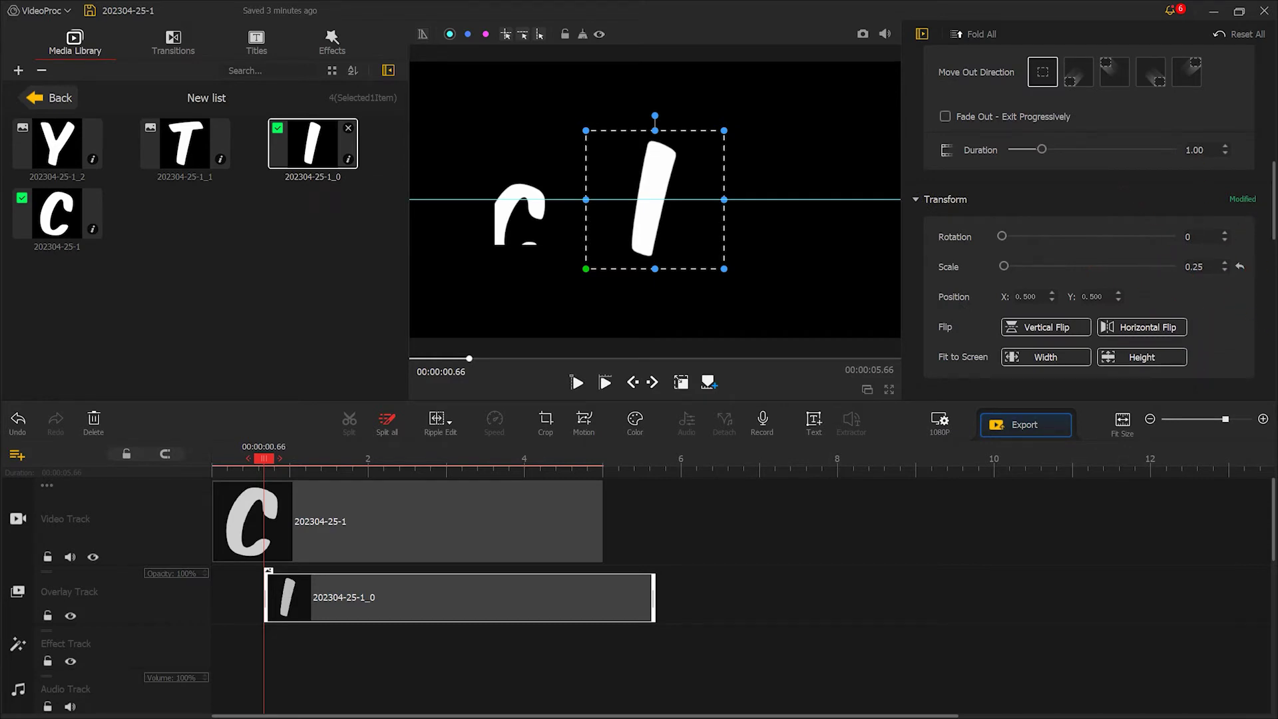
pyautogui.write('0')
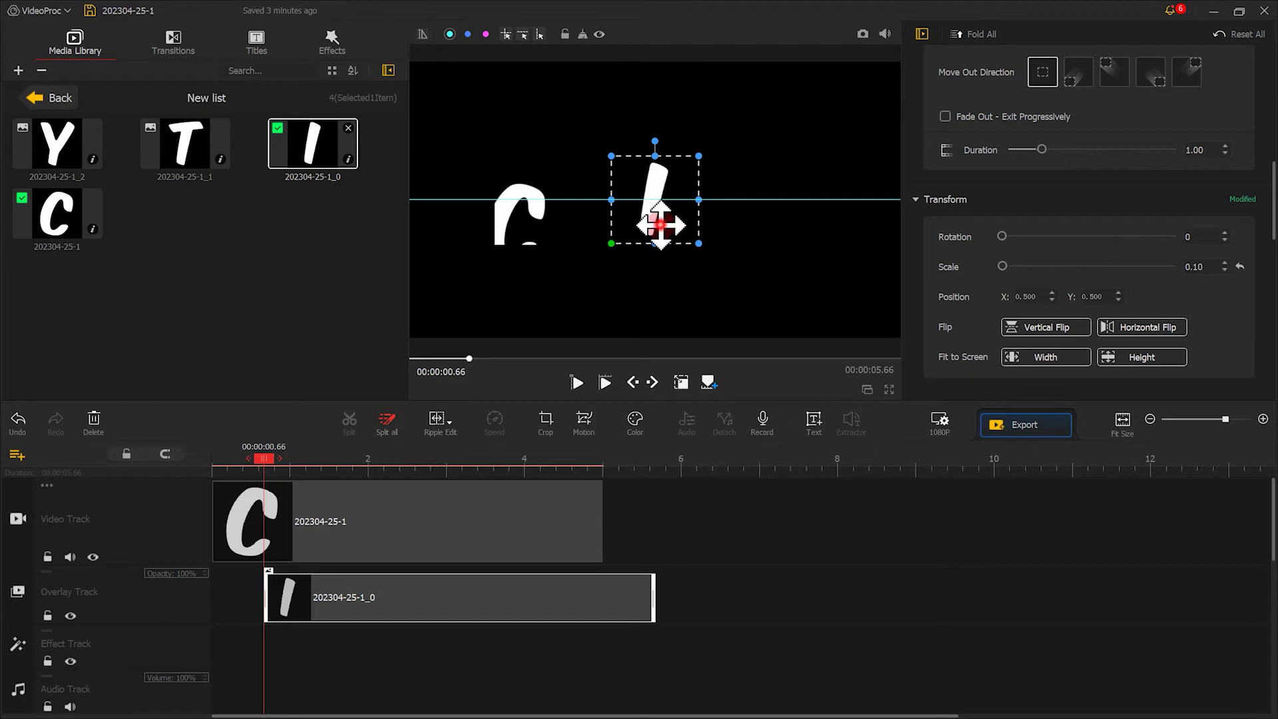
pyautogui.moveTo(660, 224); pyautogui.dragTo(611, 229)
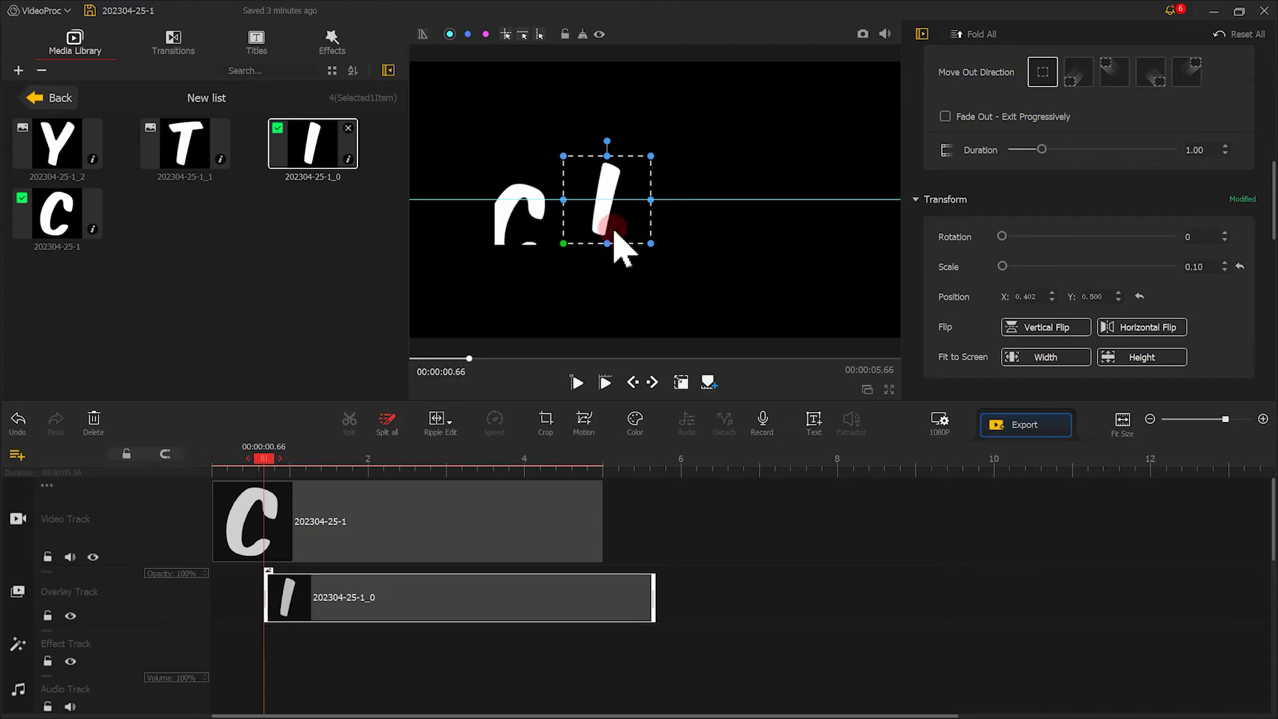
pyautogui.moveTo(267, 469); pyautogui.dragTo(426, 473)
pyautogui.moveTo(623, 217)
pyautogui.mouseDown()
pyautogui.moveTo(633, 208)
pyautogui.moveTo(618, 212)
pyautogui.mouseUp()
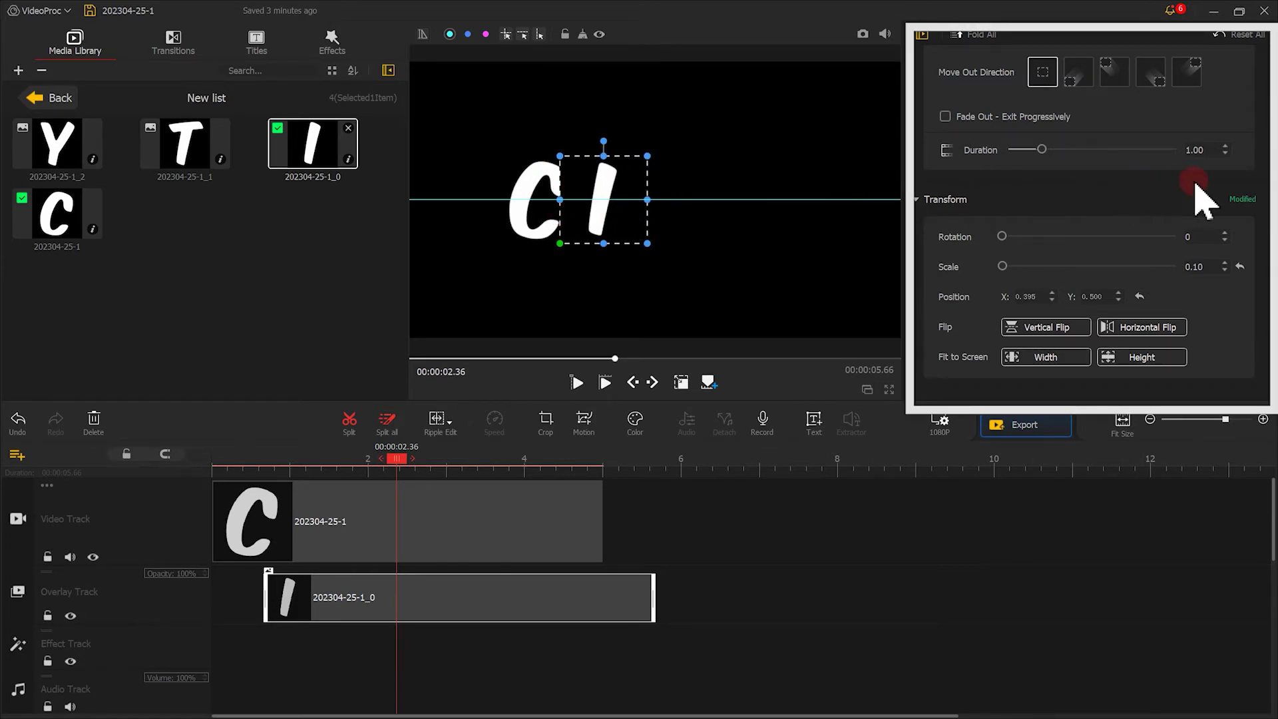
pyautogui.moveTo(1271, 174); pyautogui.dragTo(1255, 339)
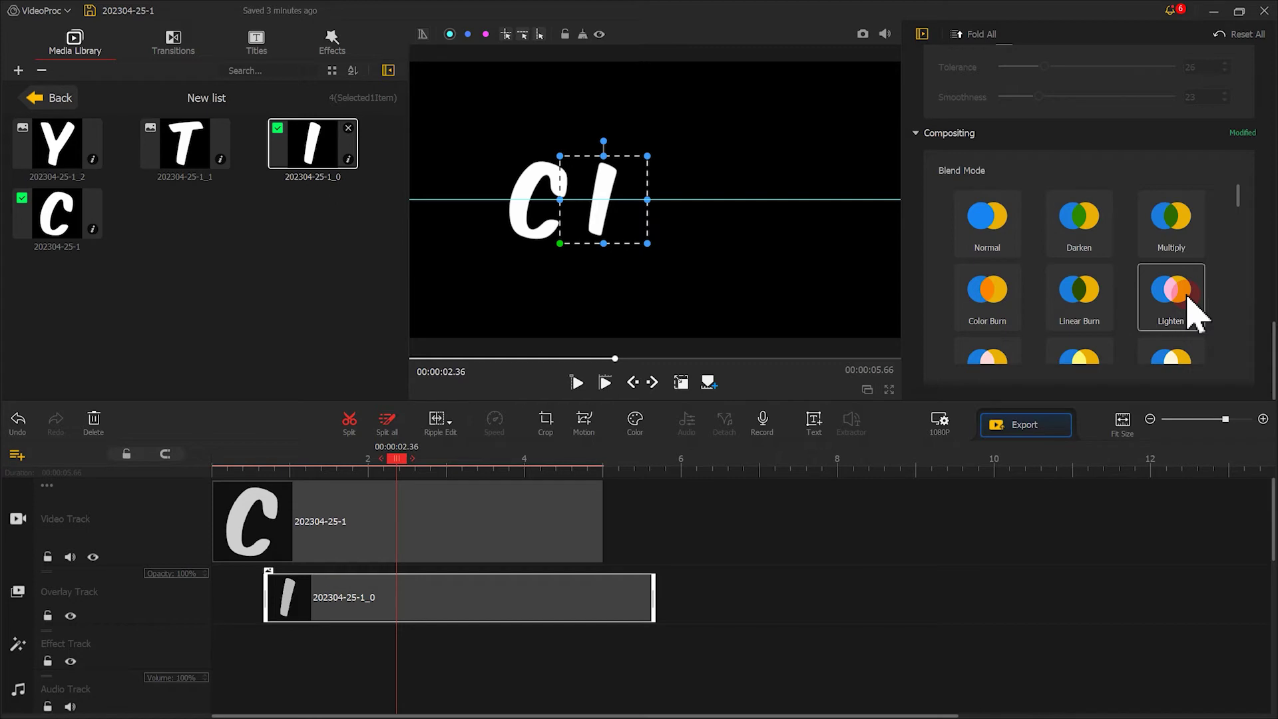
pyautogui.click(583, 424)
# - Give the I eased keyframes at 0 s and 2 s and apply the motion
pyautogui.click(461, 416)
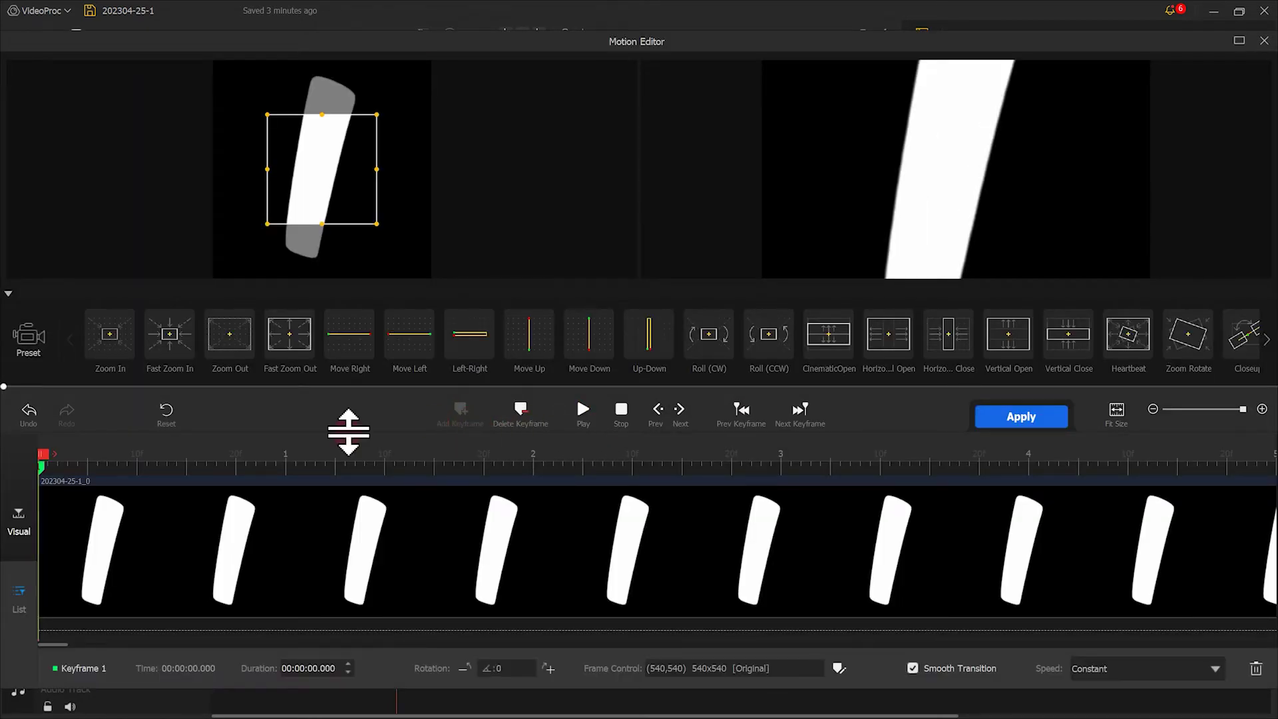
pyautogui.moveTo(342, 177); pyautogui.dragTo(299, 108)
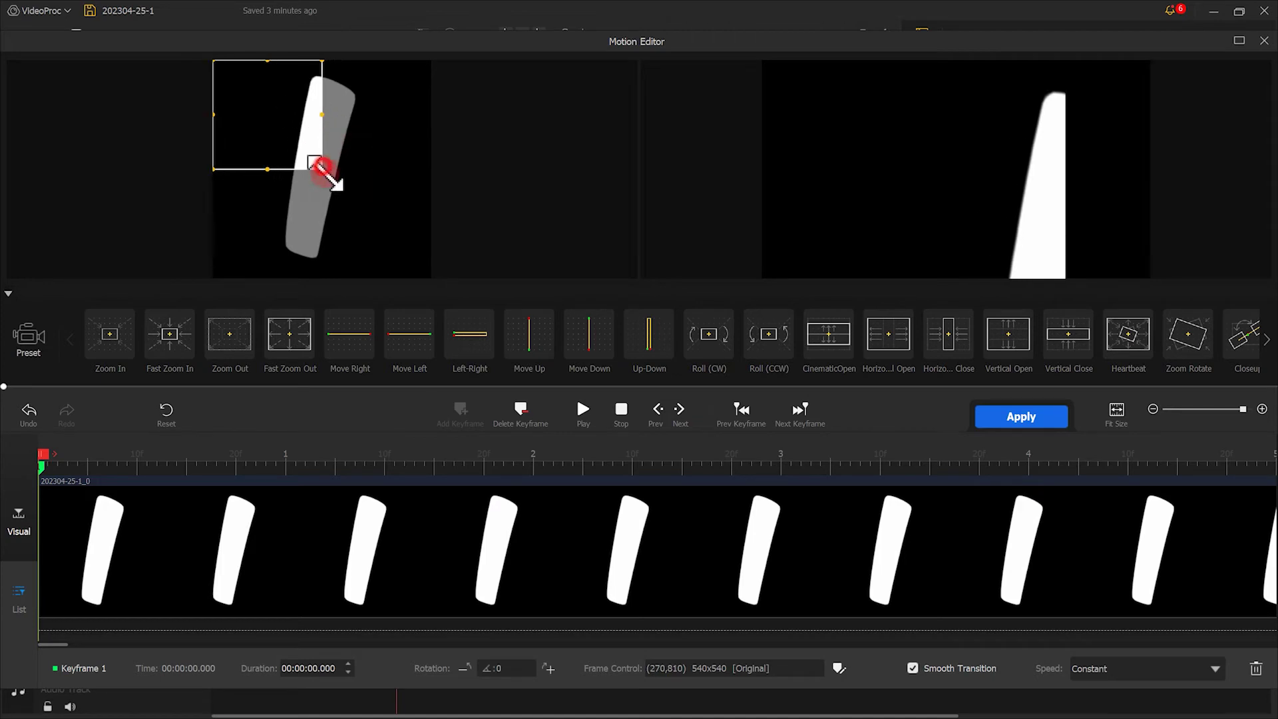
pyautogui.click(229, 333)
pyautogui.moveTo(42, 458); pyautogui.dragTo(534, 459)
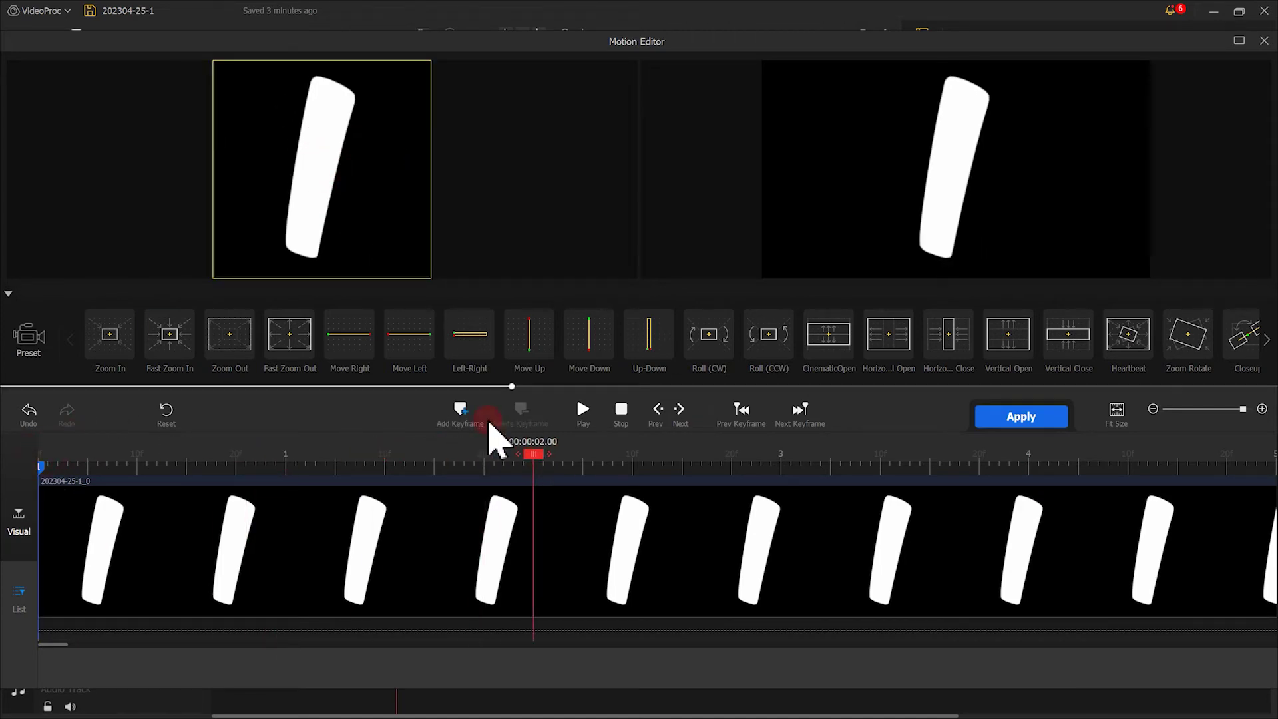
pyautogui.click(474, 410)
pyautogui.click(1172, 671)
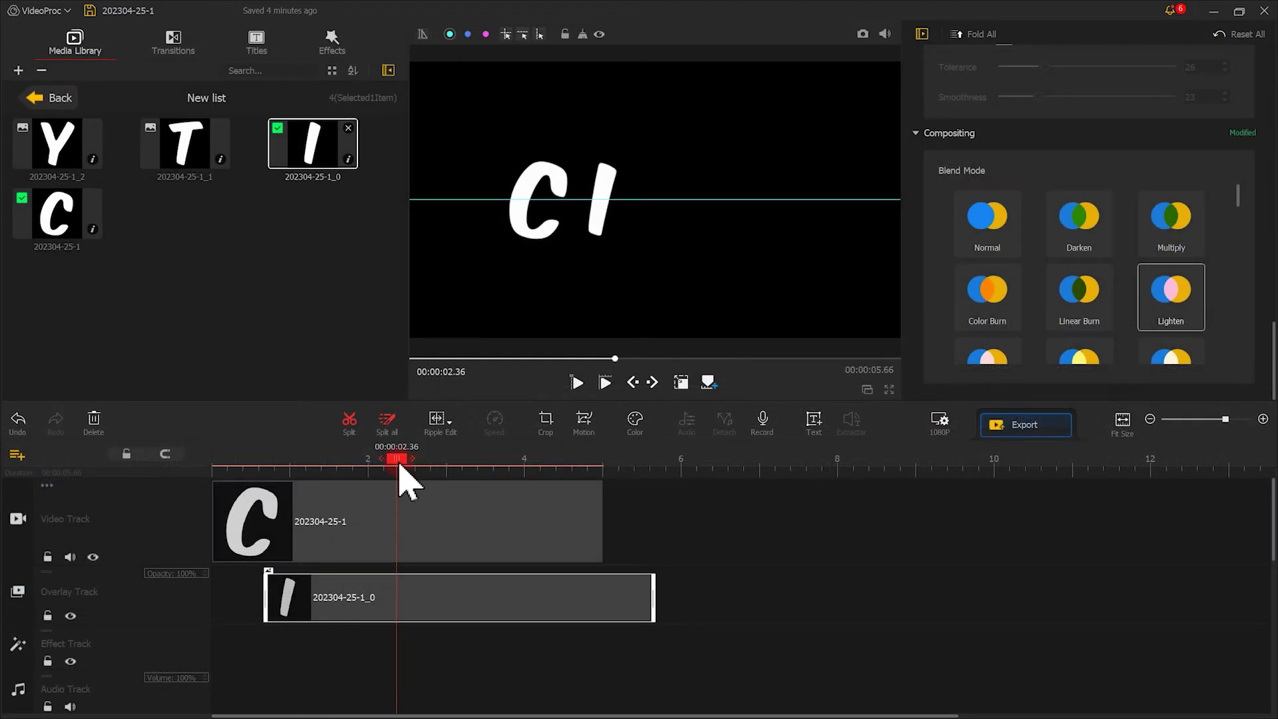
pyautogui.moveTo(398, 459); pyautogui.dragTo(200, 476)
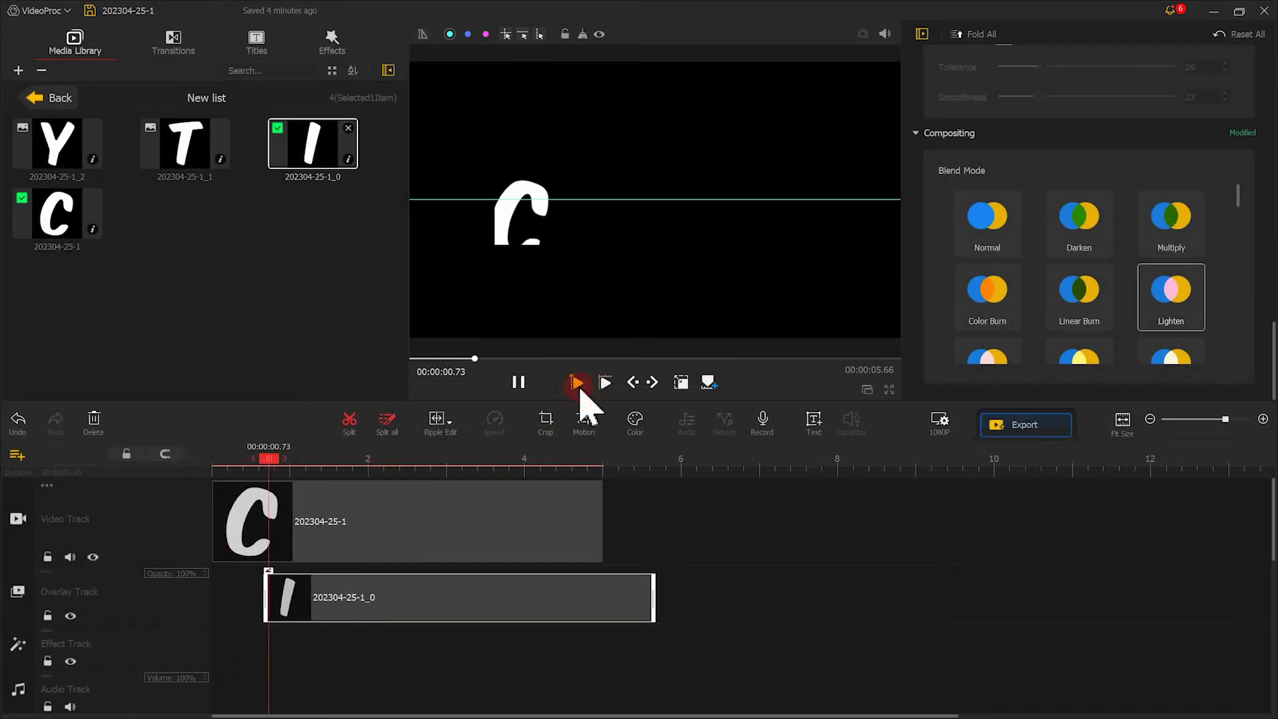
# - Shift the I clip to start near 0 s and preview C and I appearing together
pyautogui.click(540, 386)
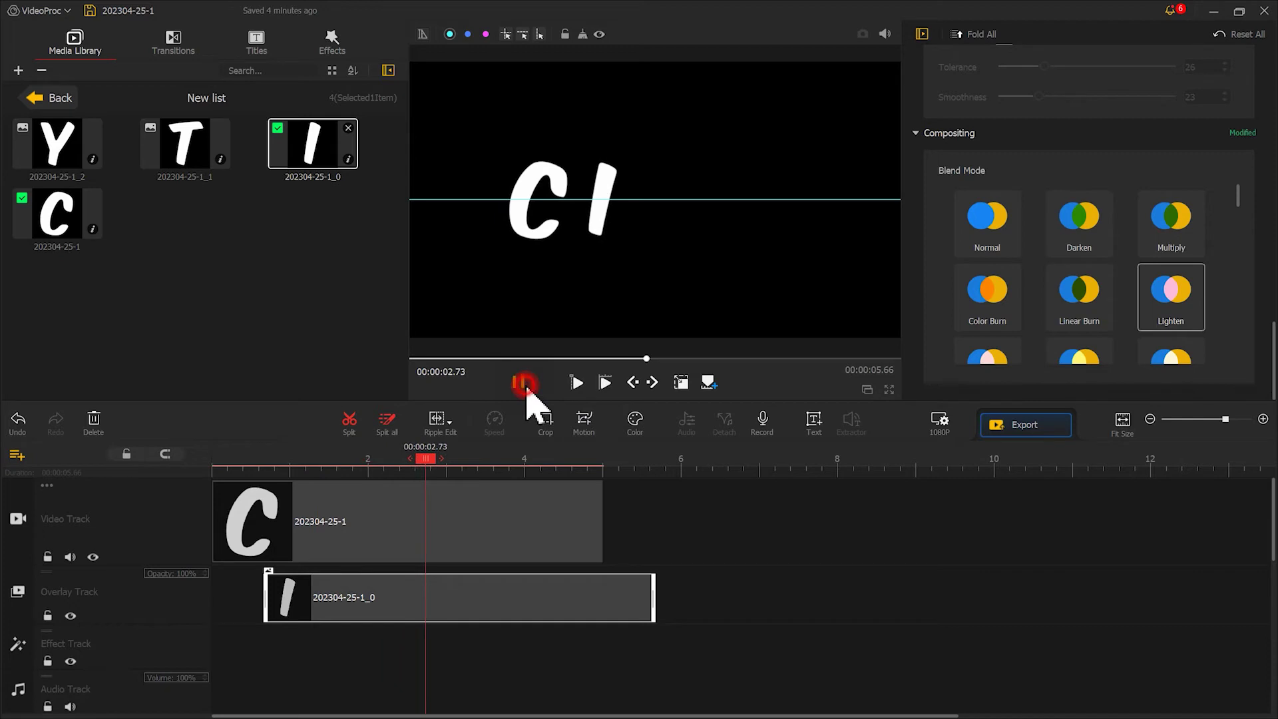
pyautogui.moveTo(285, 599); pyautogui.dragTo(246, 604)
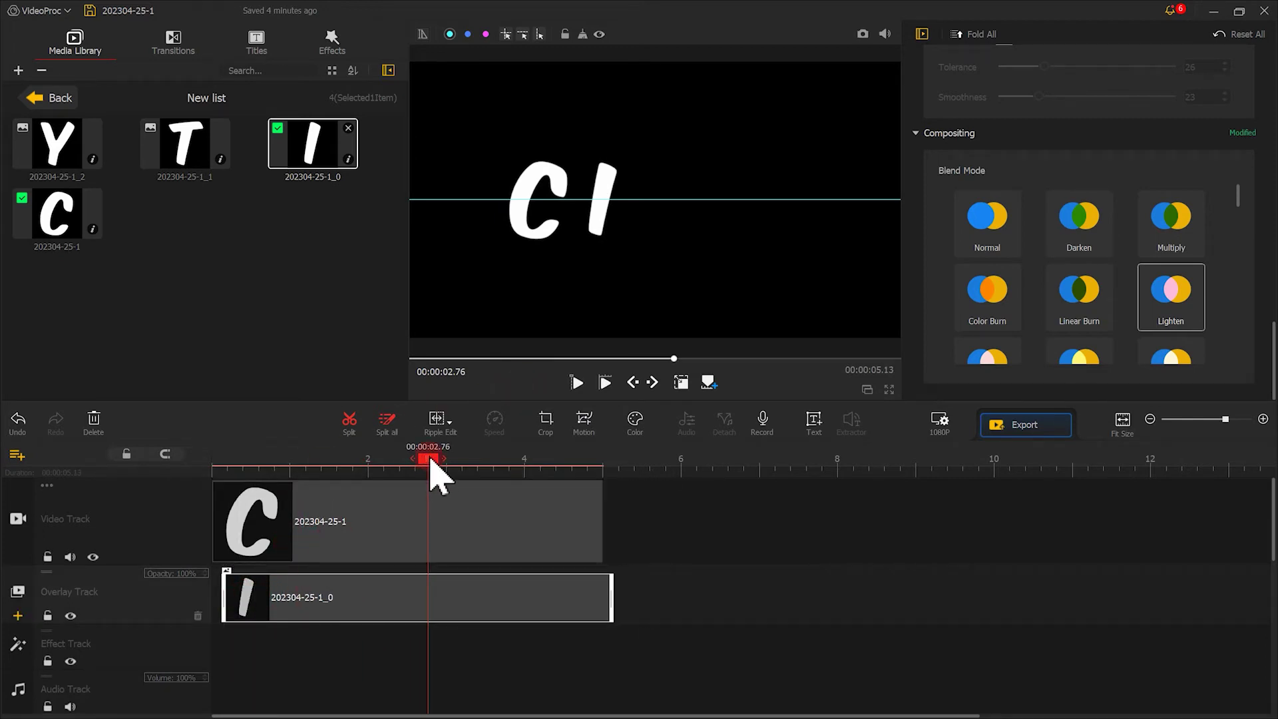
pyautogui.moveTo(430, 460); pyautogui.dragTo(172, 481)
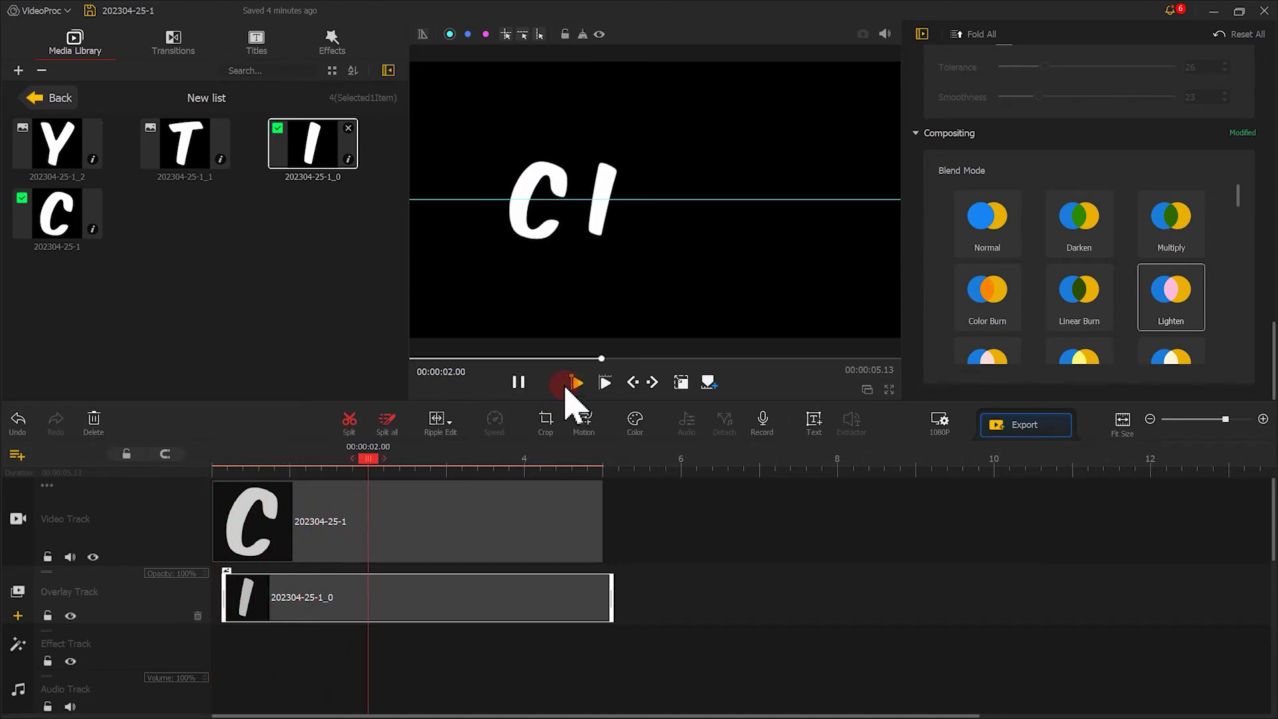
pyautogui.click(520, 383)
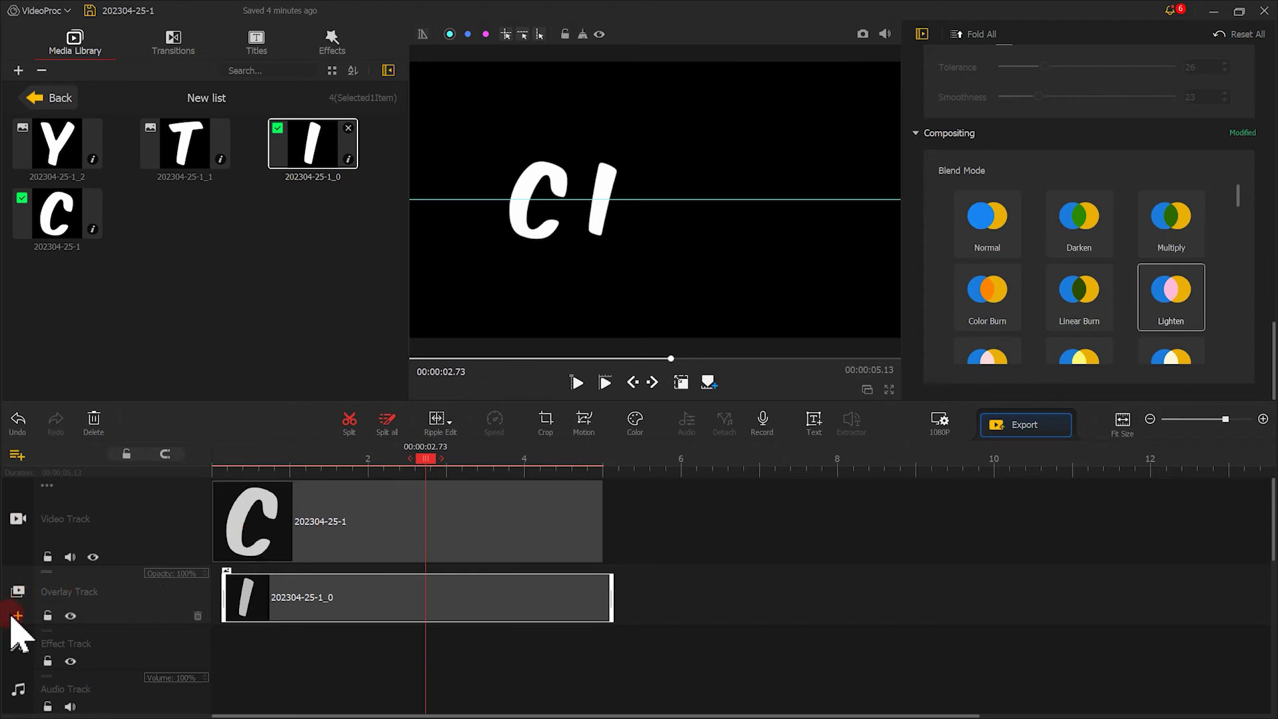
# - Add the T on a new overlay track with eased 0 s and 2 s keyframes, then play the CITY preview
pyautogui.click(16, 616)
pyautogui.moveTo(189, 159); pyautogui.dragTo(242, 579)
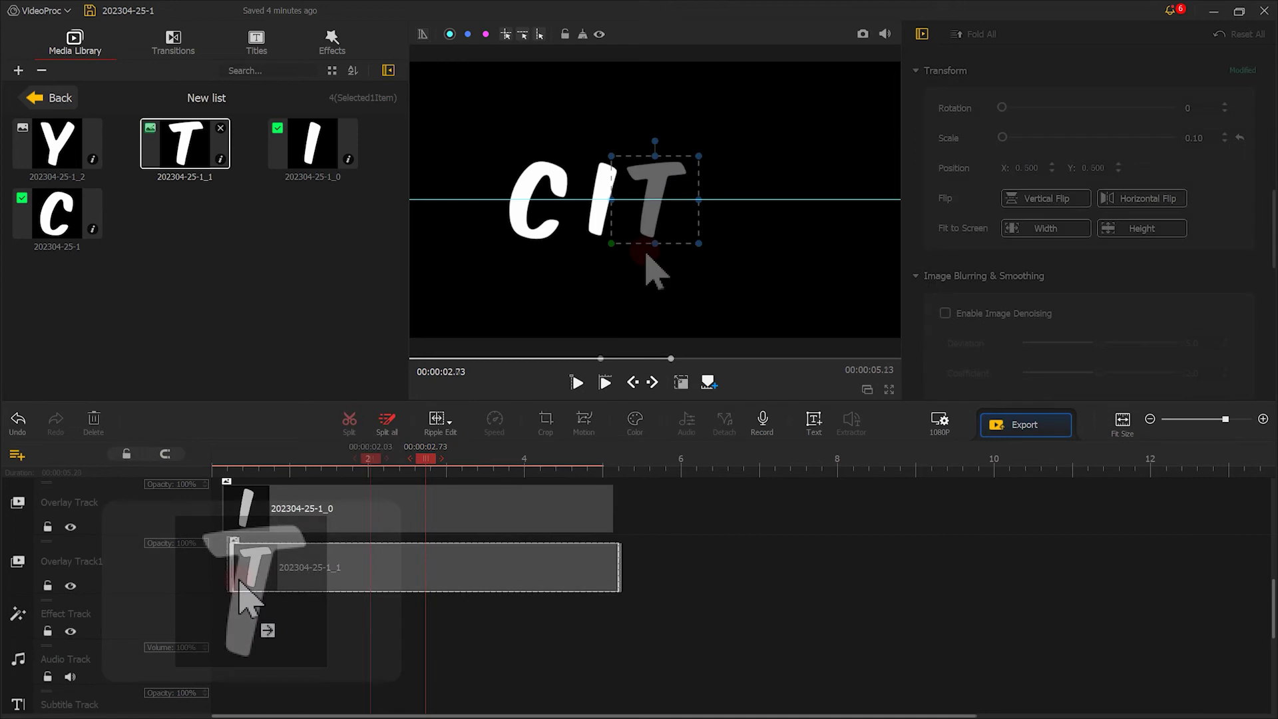
pyautogui.click(584, 423)
pyautogui.click(473, 409)
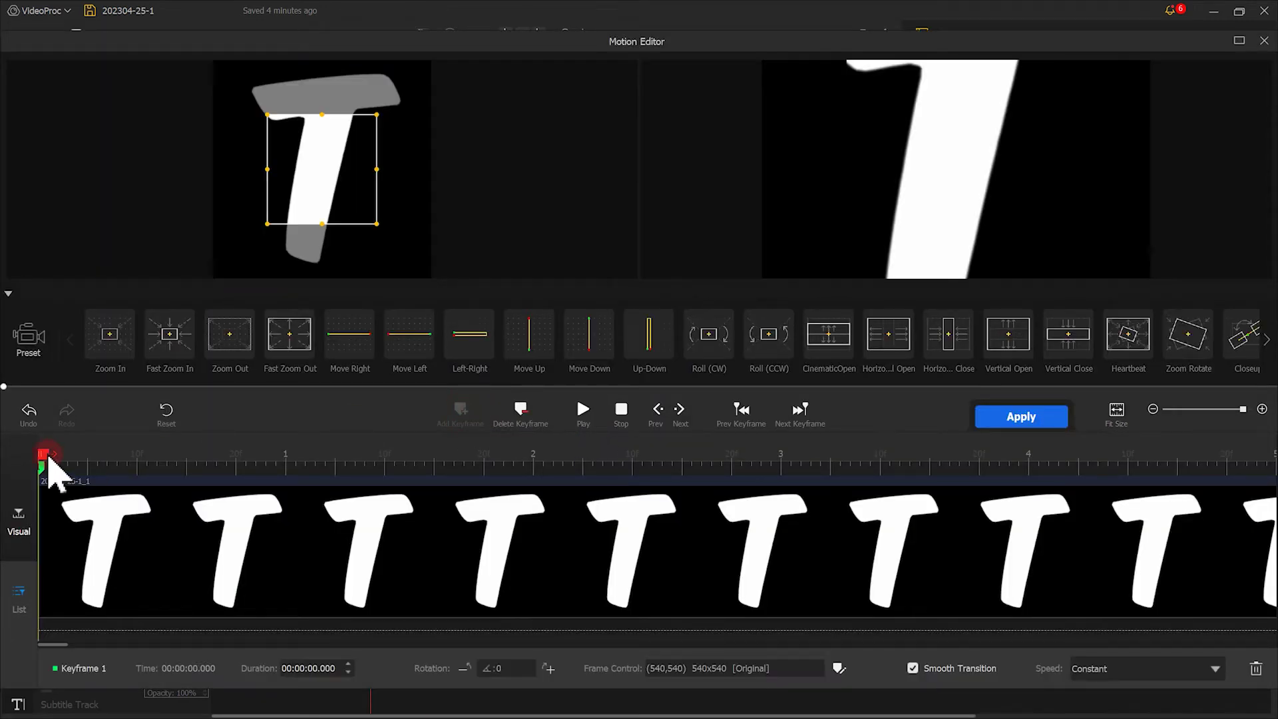
pyautogui.moveTo(46, 456); pyautogui.dragTo(536, 458)
pyautogui.click(459, 409)
pyautogui.moveTo(357, 277); pyautogui.dragTo(310, 166)
pyautogui.click(1125, 668)
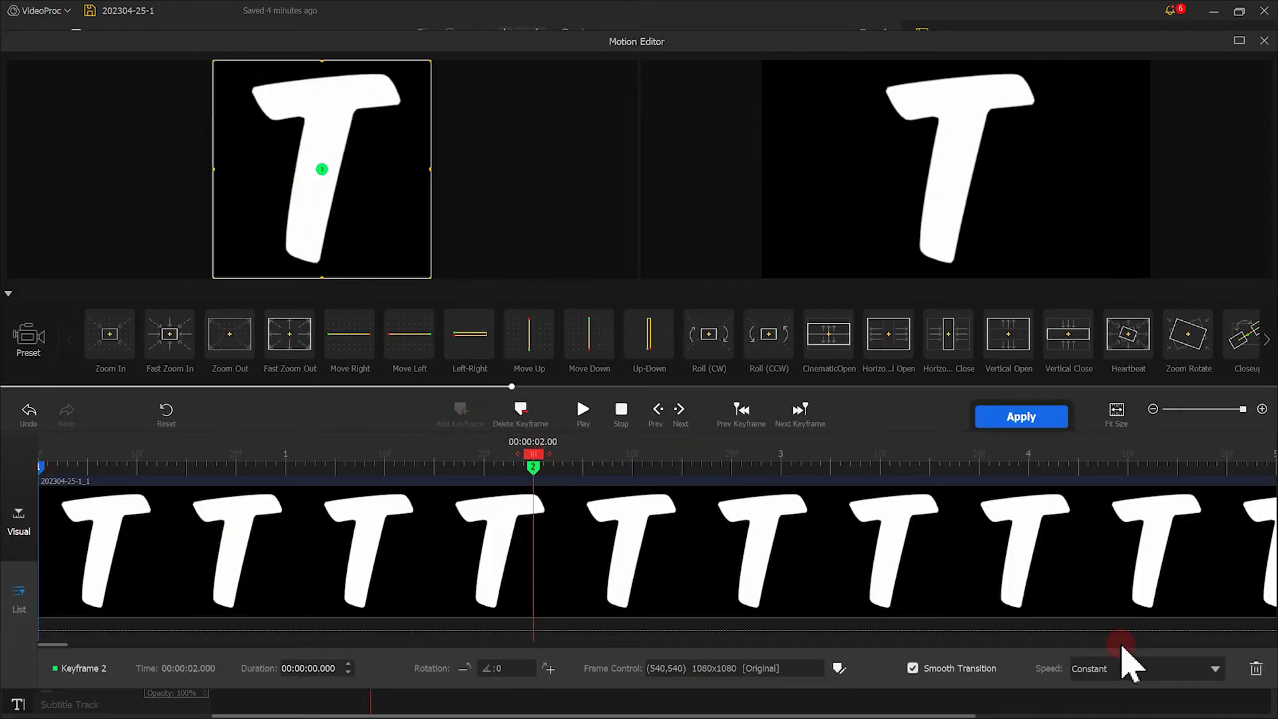
pyautogui.click(1175, 603)
pyautogui.click(41, 466)
pyautogui.click(274, 147)
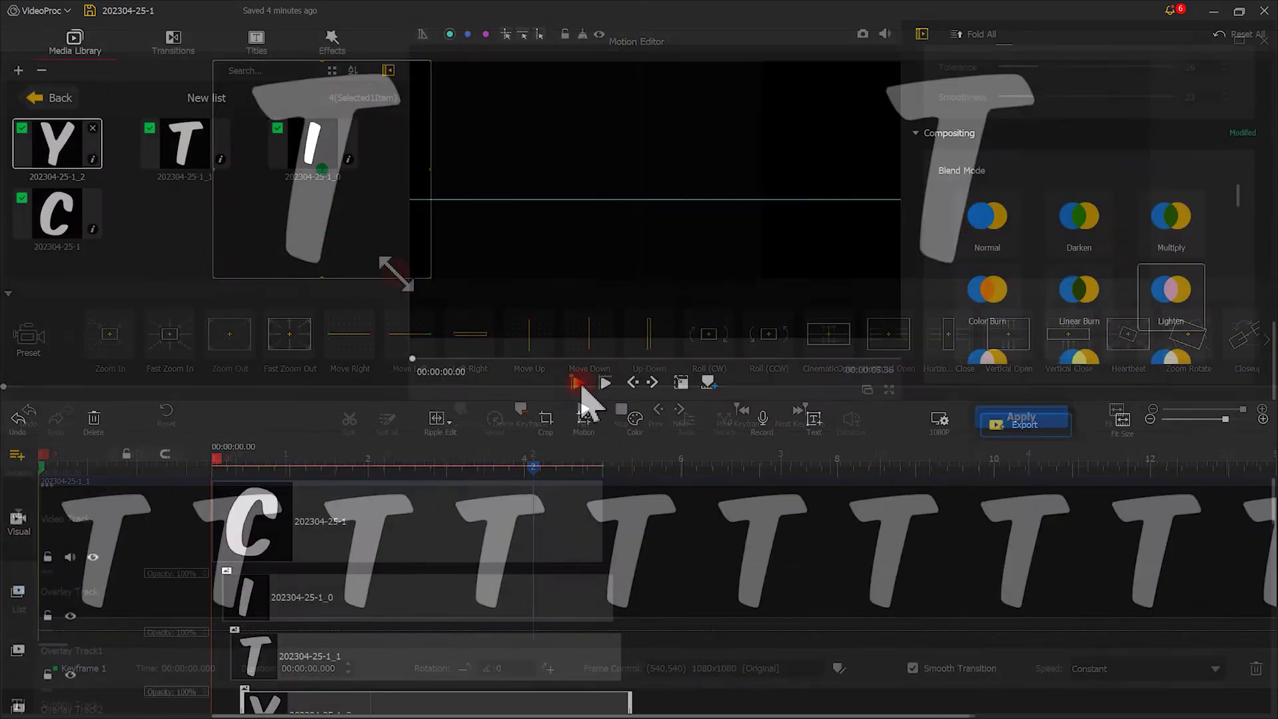
pyautogui.click(576, 382)
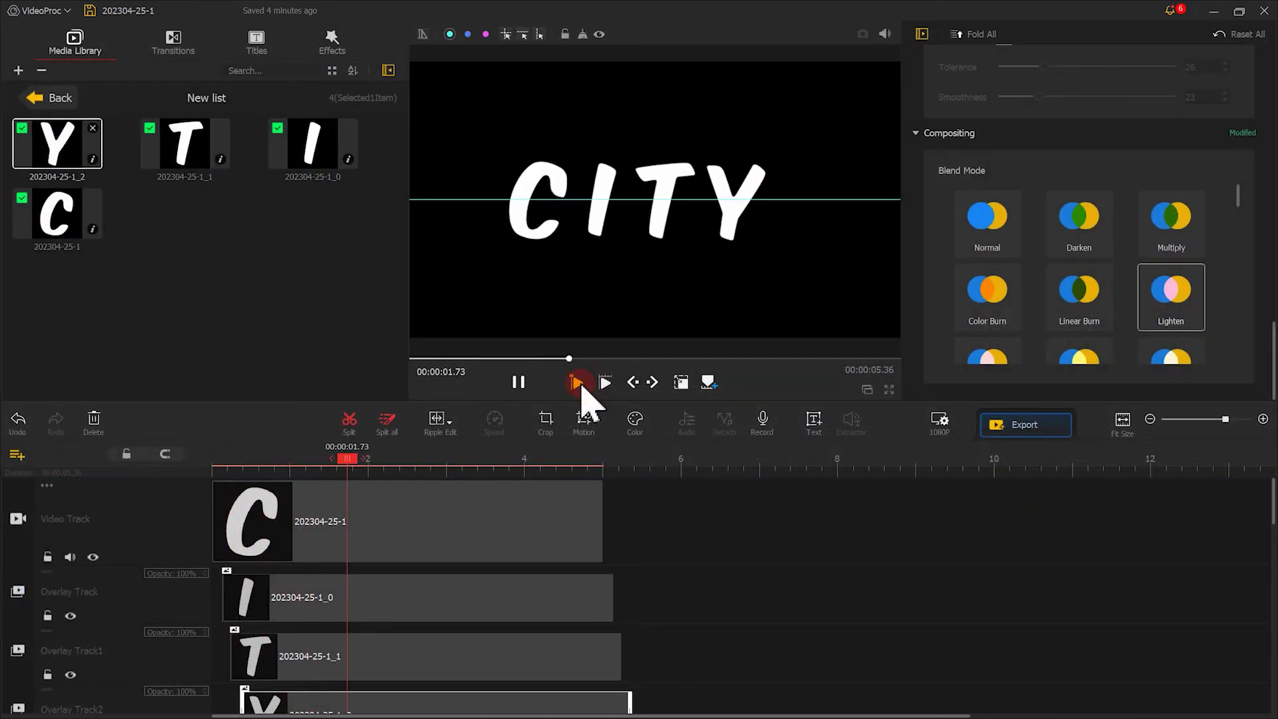
# - Shift the letter clips down one track and put the night city movie on the main video track
pyautogui.click(519, 383)
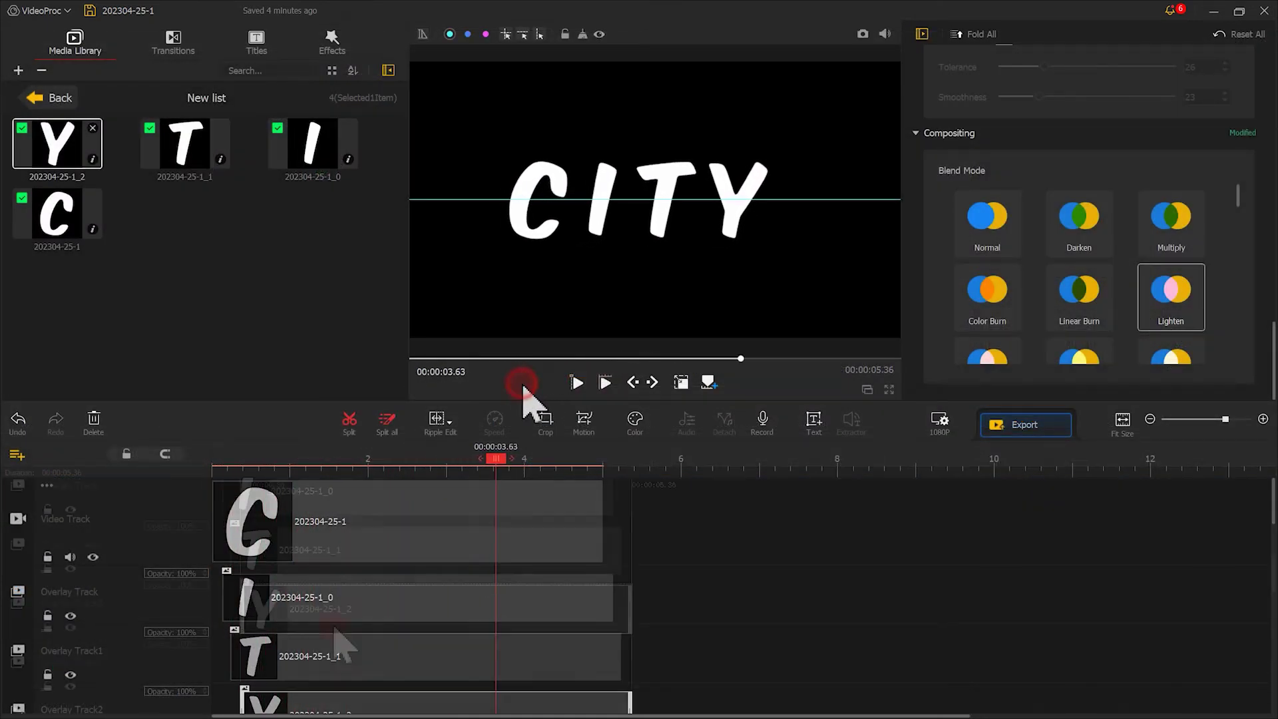
pyautogui.scroll(-2, 336, 599)
pyautogui.moveTo(322, 562); pyautogui.dragTo(323, 614)
pyautogui.moveTo(311, 496); pyautogui.dragTo(313, 558)
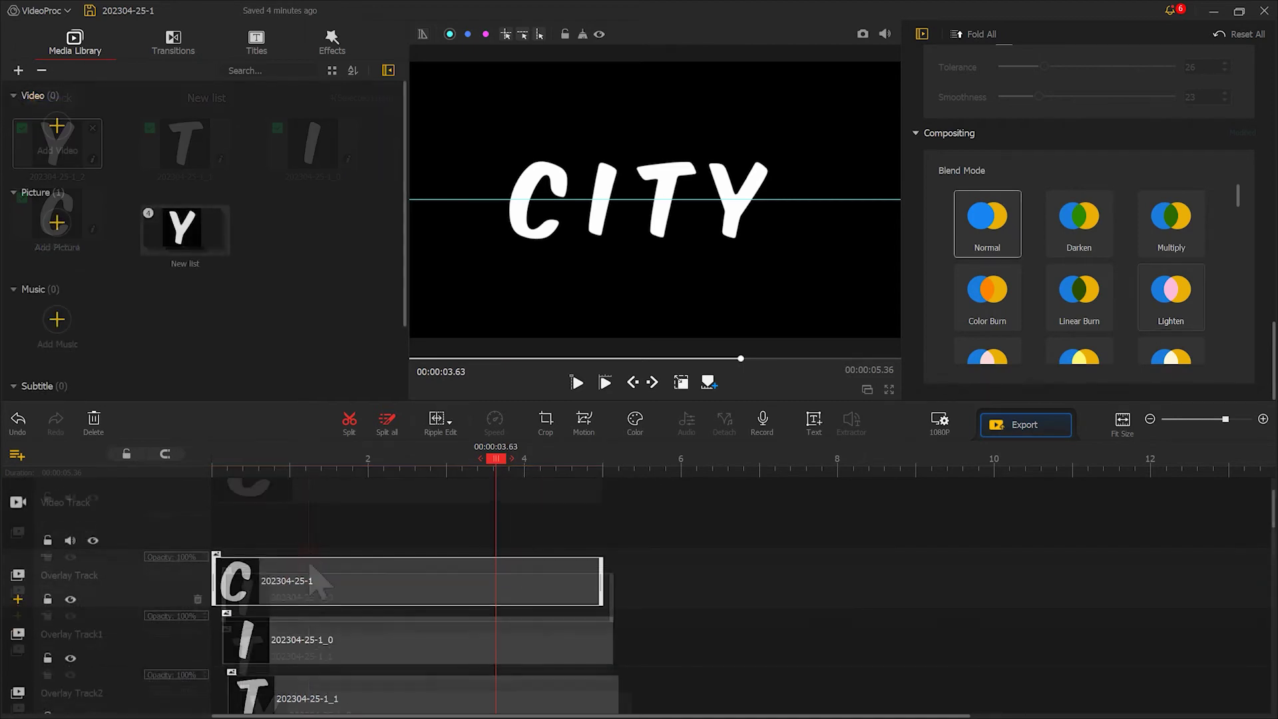
pyautogui.moveTo(579, 249); pyautogui.dragTo(385, 263)
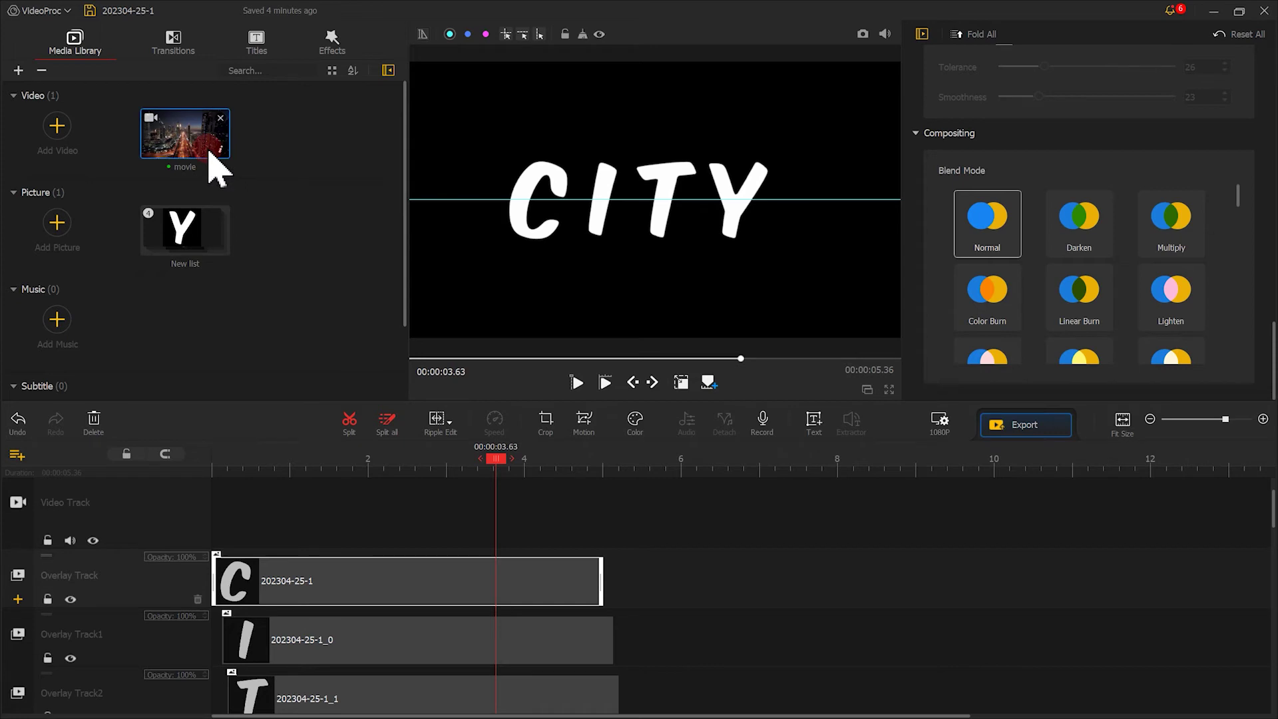
pyautogui.moveTo(217, 163); pyautogui.dragTo(499, 496)
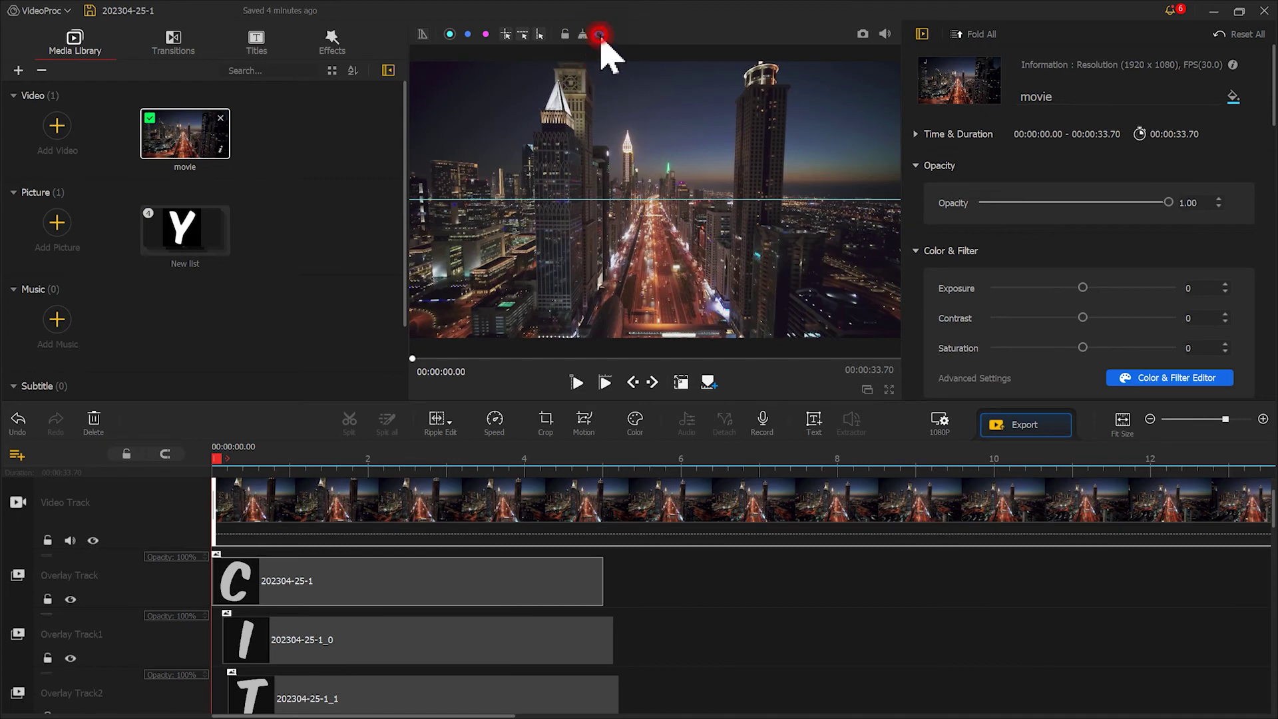
# - Make the overlays visible and play the white CITY letters over the night city footage
pyautogui.click(600, 34)
pyautogui.click(604, 382)
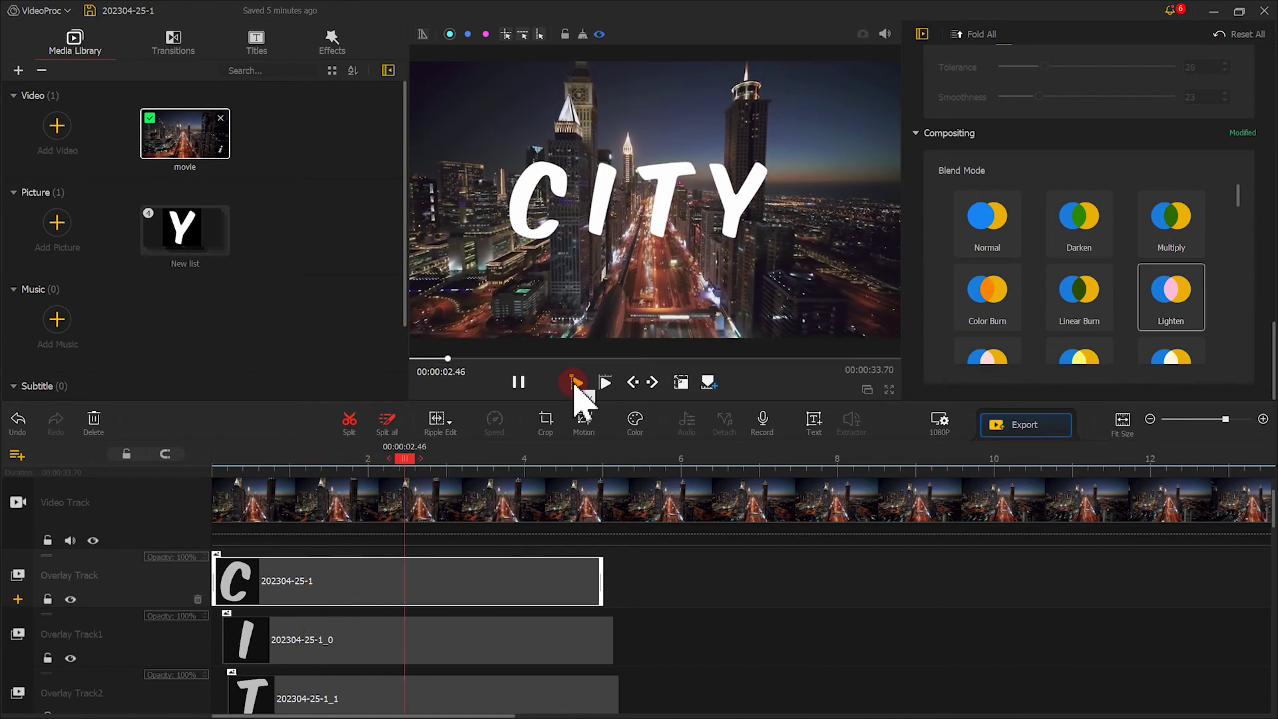
pyautogui.click(502, 576)
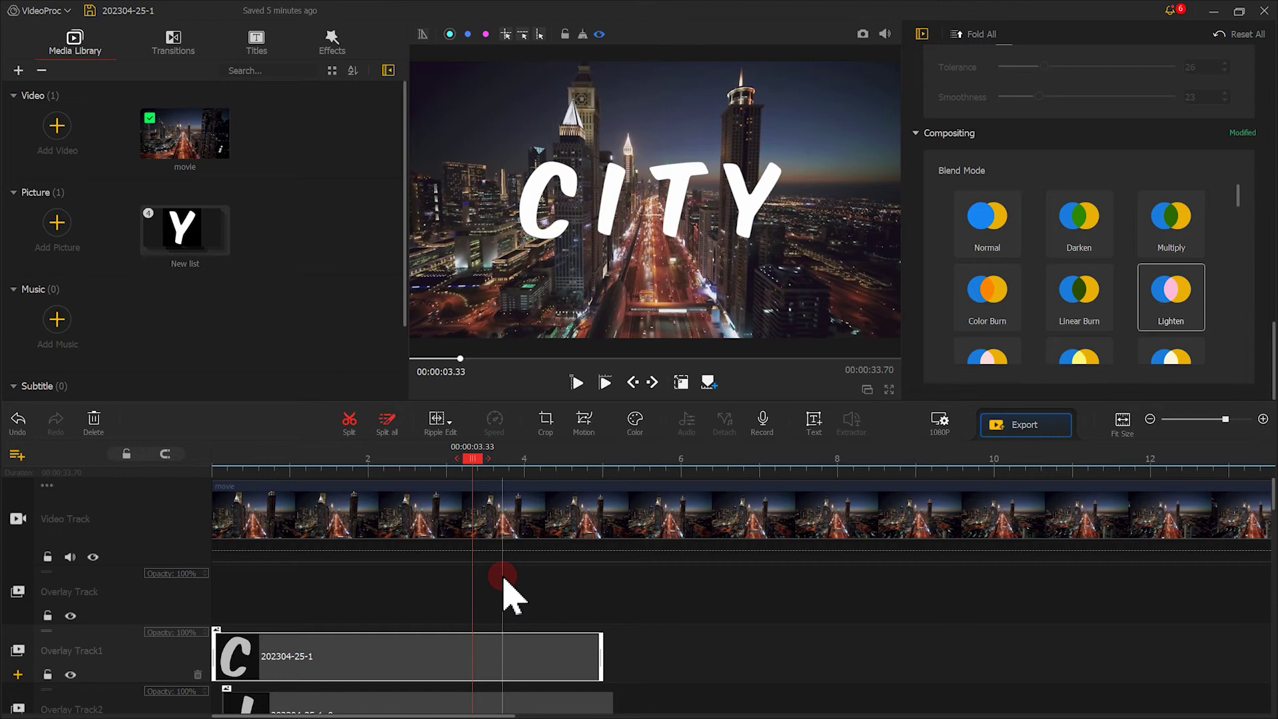
# - Import the purple image to the top overlay track at 0:00 and widen it across CITY
pyautogui.moveTo(786, 359); pyautogui.dragTo(319, 353)
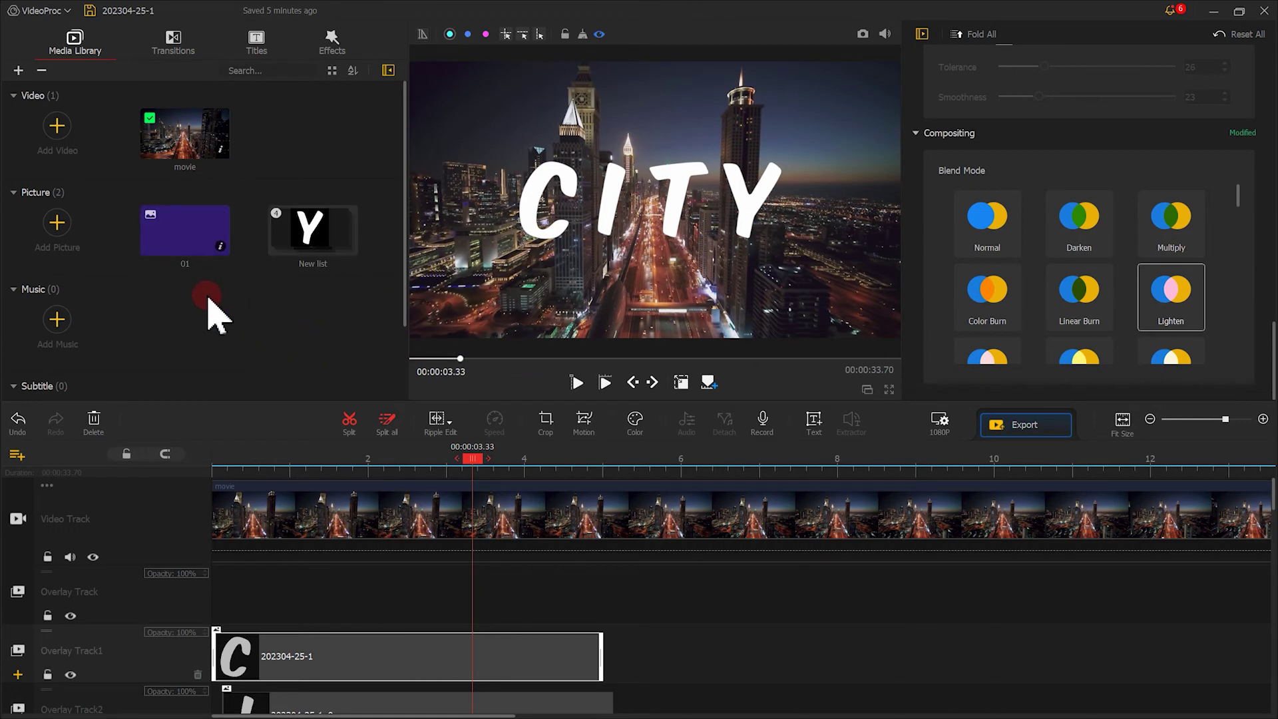
pyautogui.moveTo(199, 246); pyautogui.dragTo(218, 614)
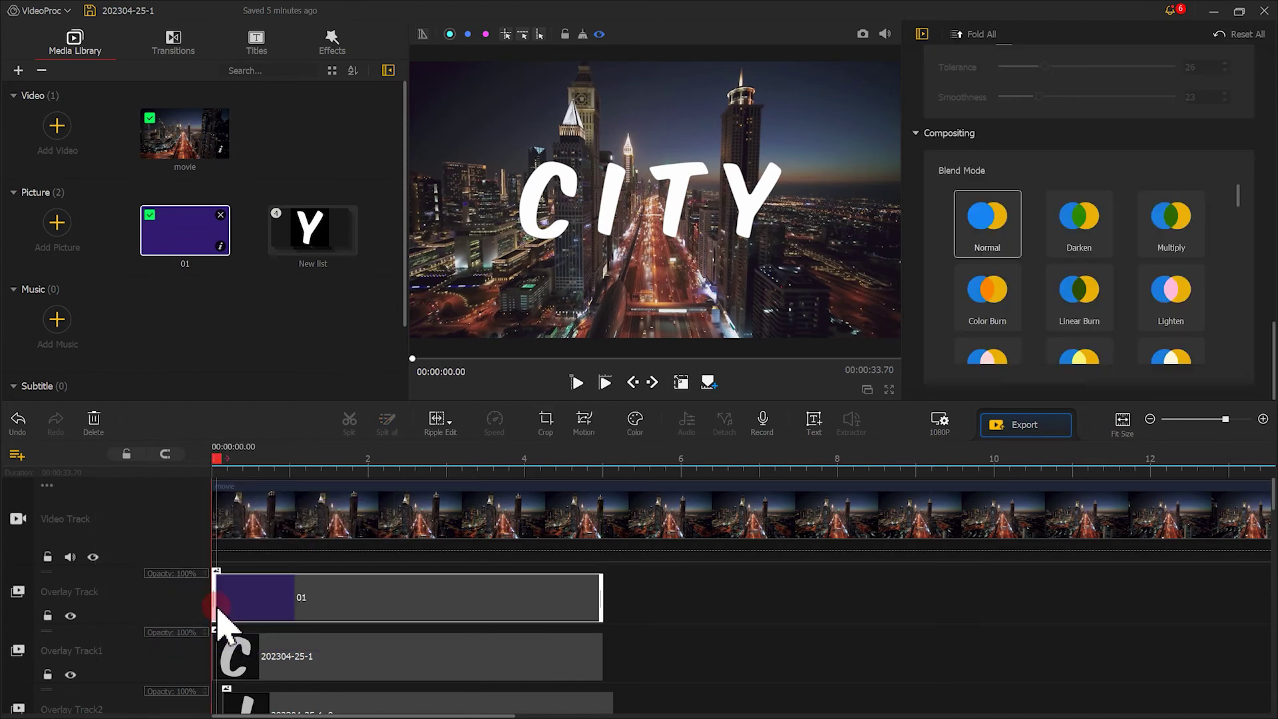
pyautogui.moveTo(623, 234); pyautogui.dragTo(599, 233)
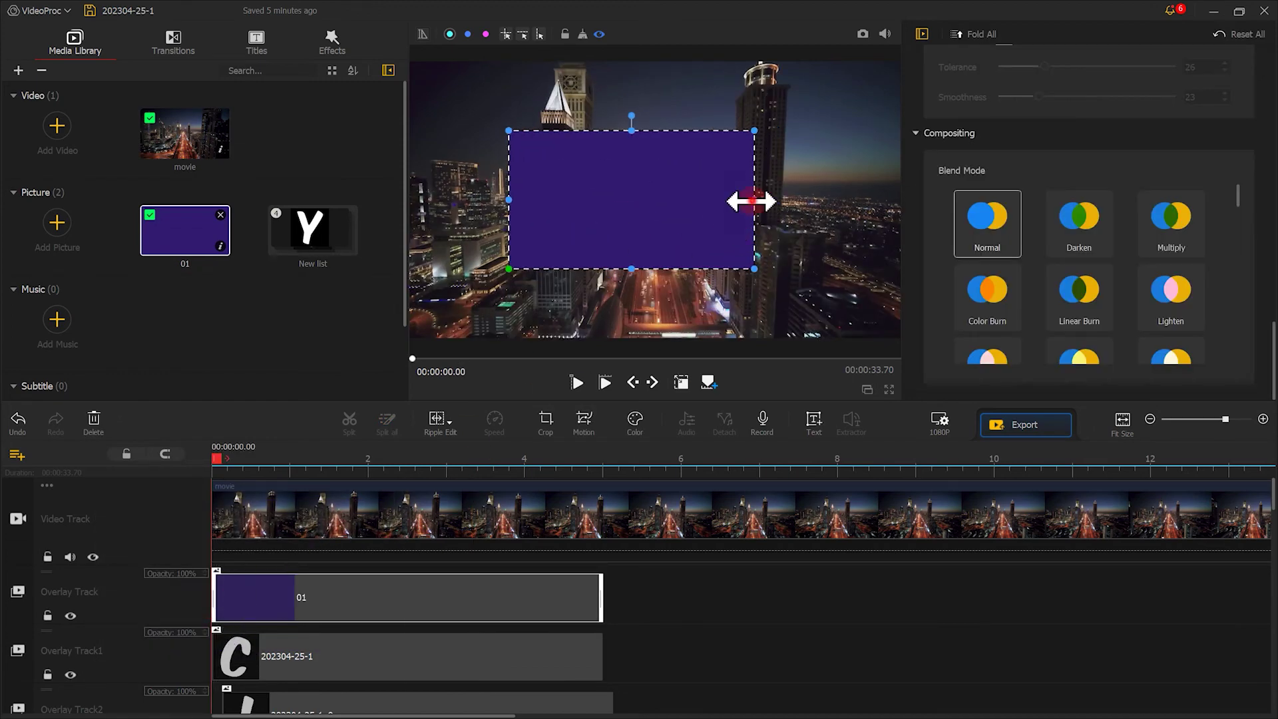
pyautogui.moveTo(750, 201)
pyautogui.mouseDown()
pyautogui.moveTo(825, 201)
pyautogui.moveTo(759, 213)
pyautogui.mouseUp()
# - Thin the purple bar to sit behind the fully shown CITY letters and open its Motion editor
pyautogui.click(415, 460)
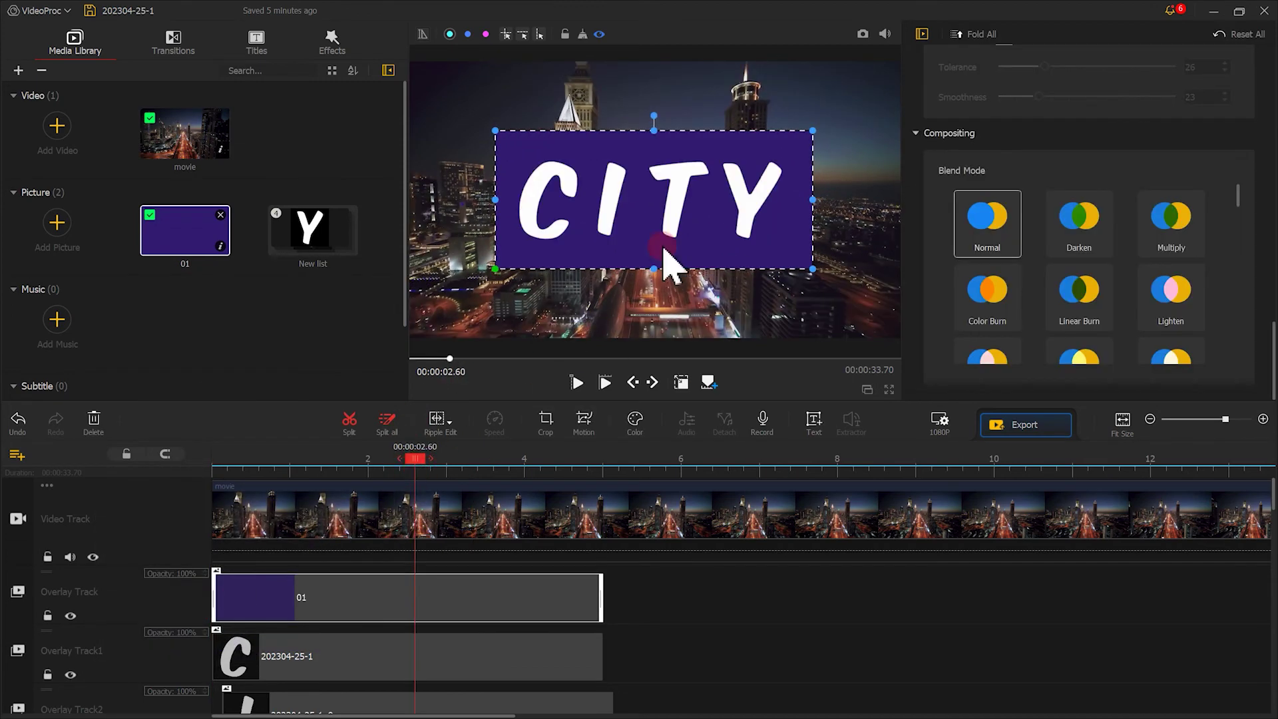
pyautogui.moveTo(655, 131); pyautogui.dragTo(659, 149)
pyautogui.moveTo(654, 269); pyautogui.dragTo(662, 248)
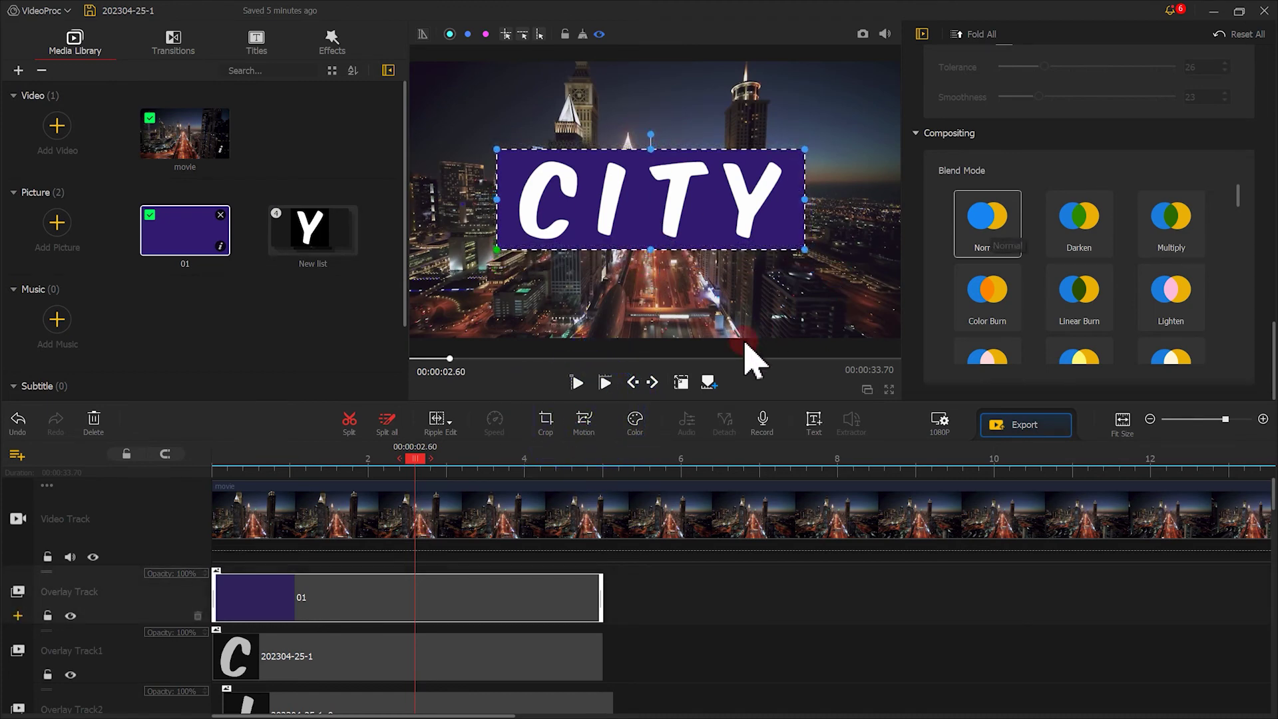
pyautogui.click(584, 424)
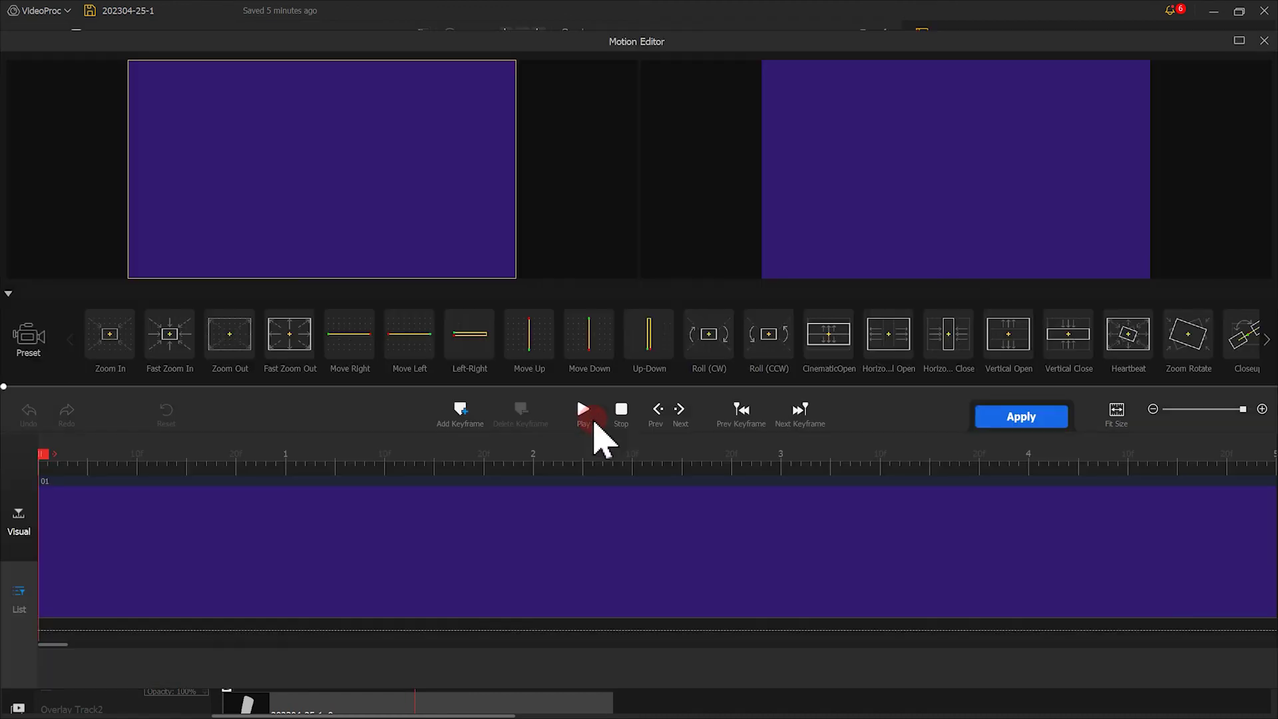
# - Add purple-bar motion keyframes at 0 s and about 1.56 s
pyautogui.click(484, 416)
pyautogui.moveTo(354, 192); pyautogui.dragTo(260, 138)
pyautogui.moveTo(321, 169); pyautogui.dragTo(516, 278)
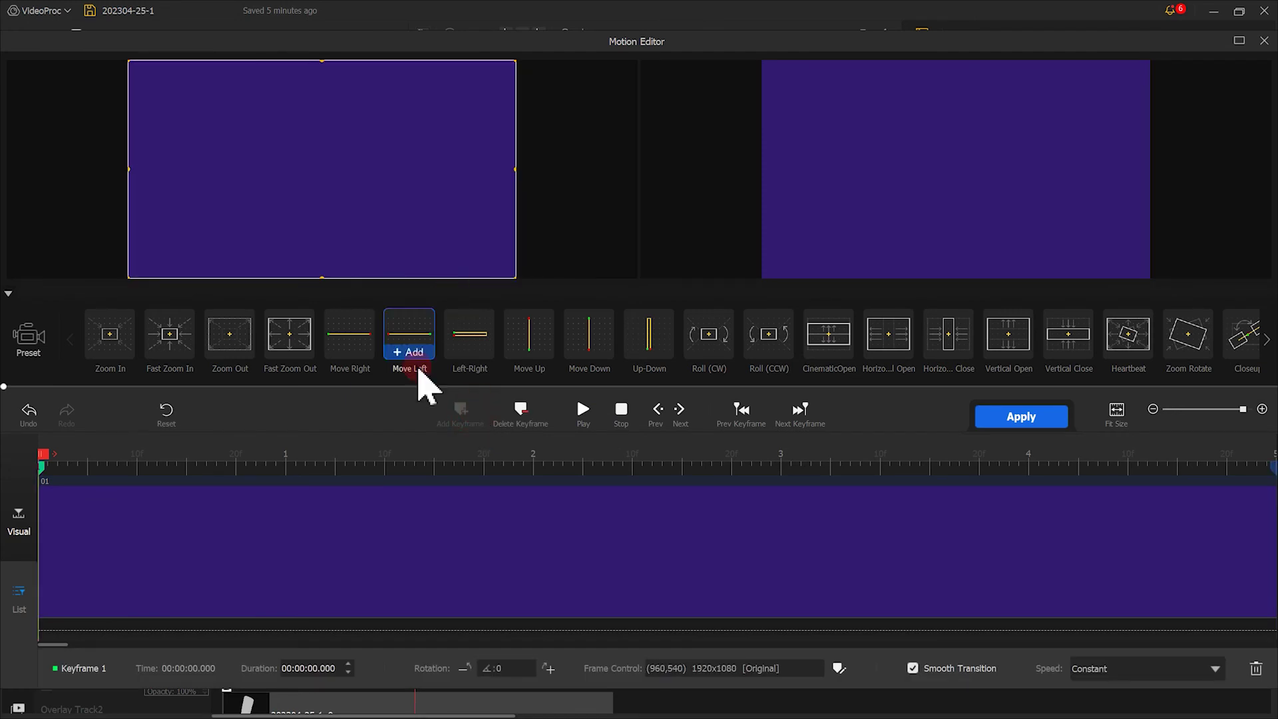
pyautogui.moveTo(479, 460); pyautogui.dragTo(439, 459)
pyautogui.click(461, 409)
# - Ease with Smooth Speed Down 1, start the bar off-screen right at (2880,540), and apply
pyautogui.click(1145, 669)
pyautogui.click(1145, 597)
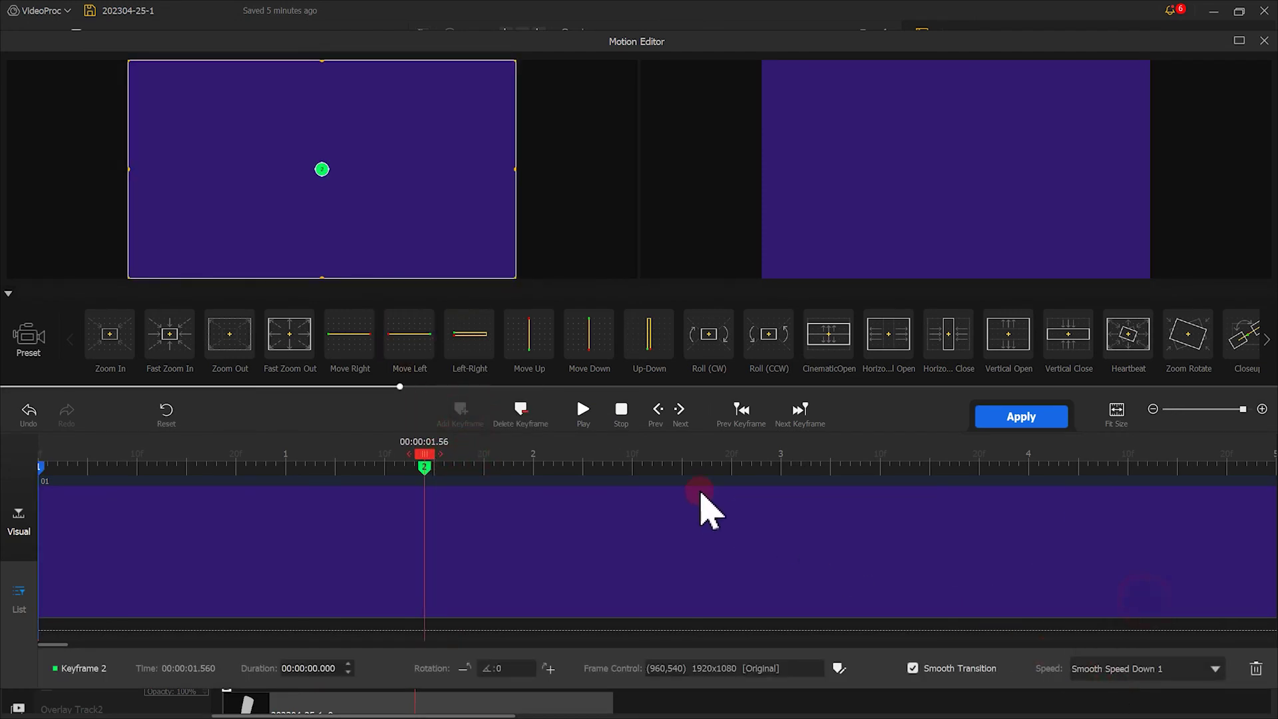
pyautogui.click(743, 411)
pyautogui.hotkey('ctrl', 'z')
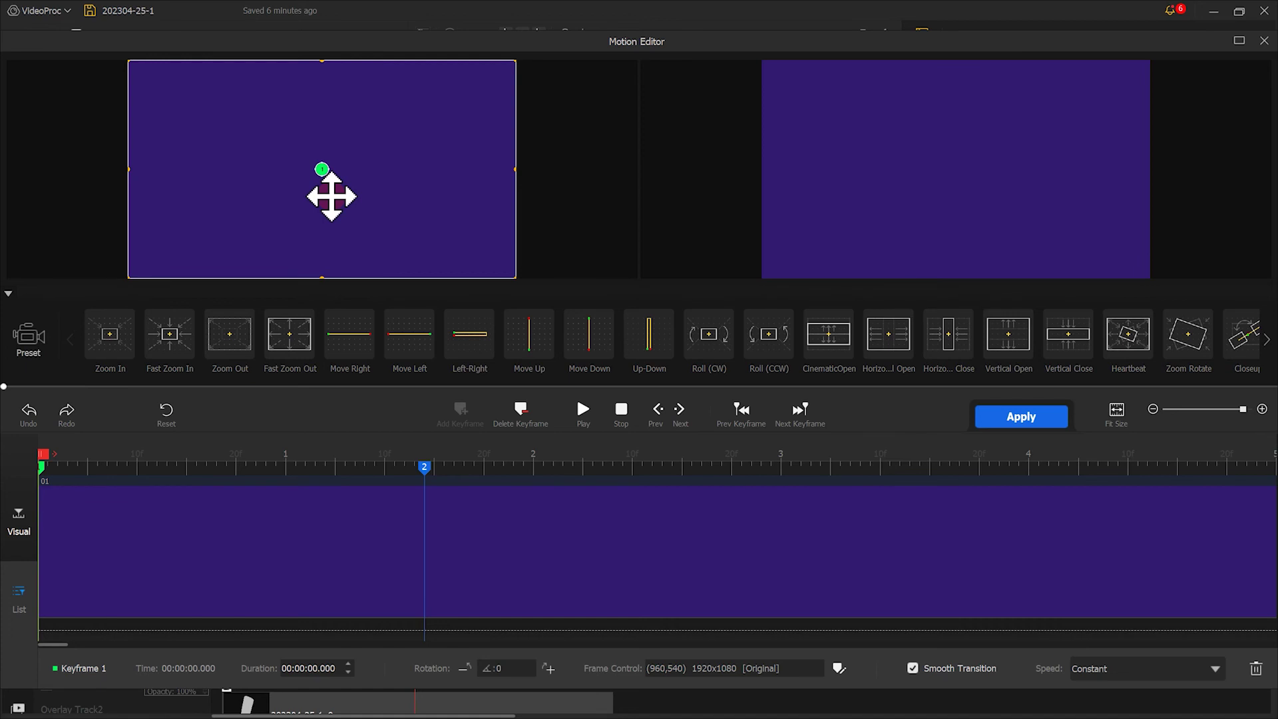
pyautogui.moveTo(331, 196); pyautogui.dragTo(714, 198)
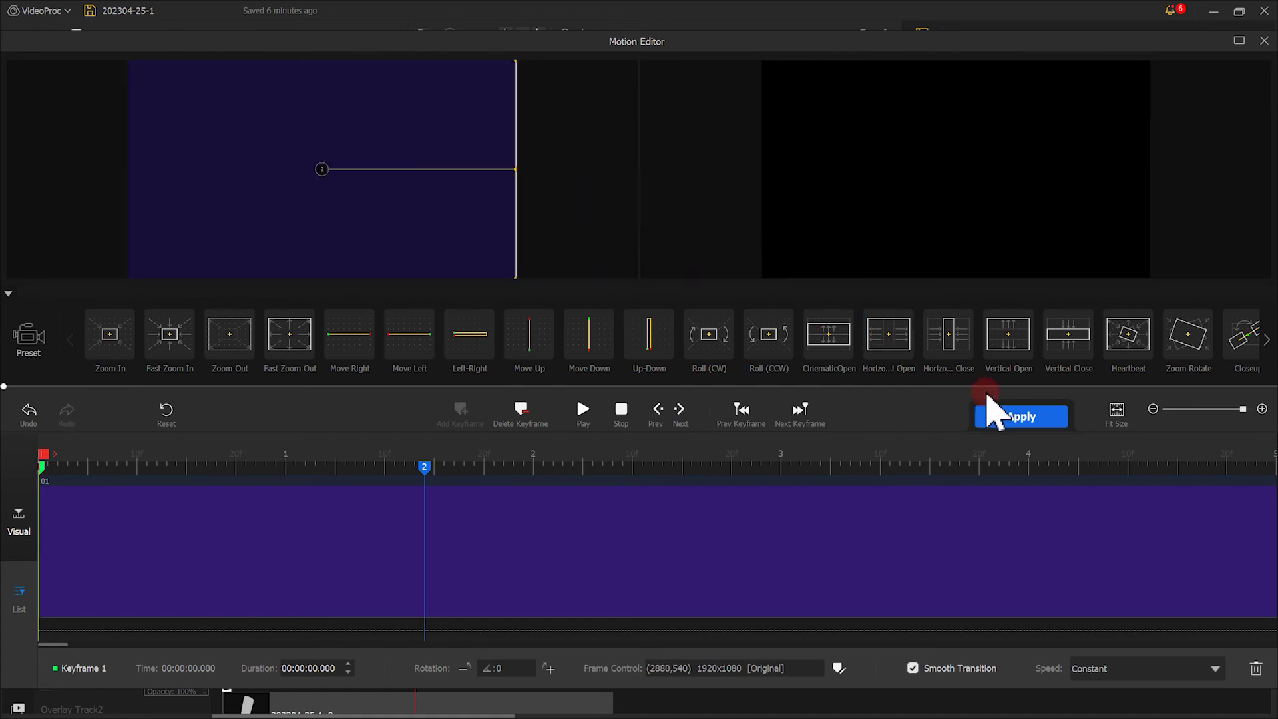
pyautogui.click(989, 407)
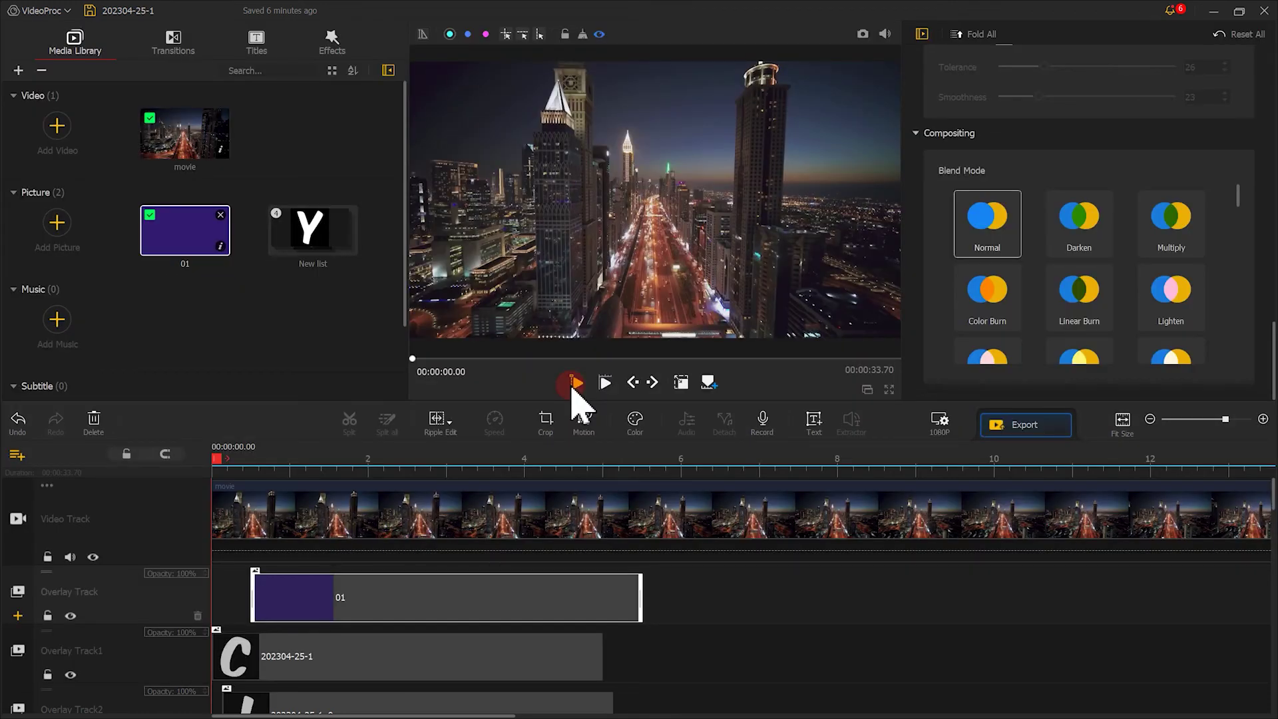
pyautogui.click(577, 382)
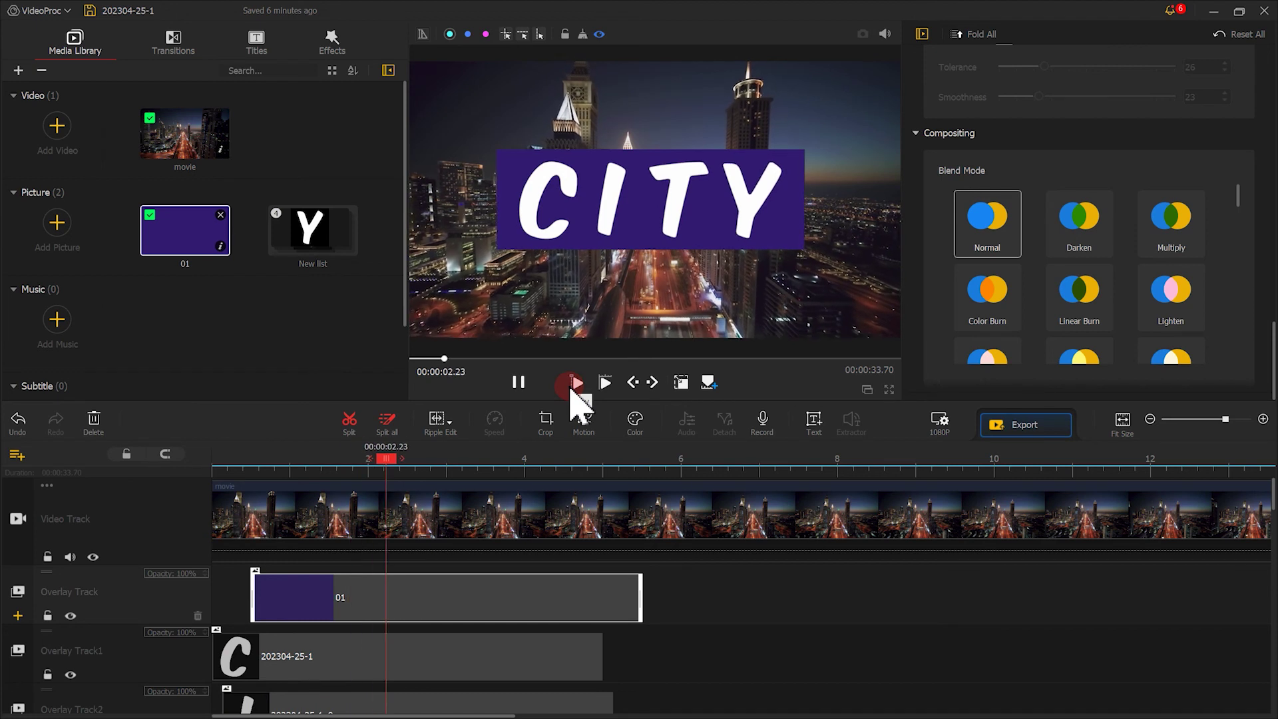
pyautogui.click(519, 385)
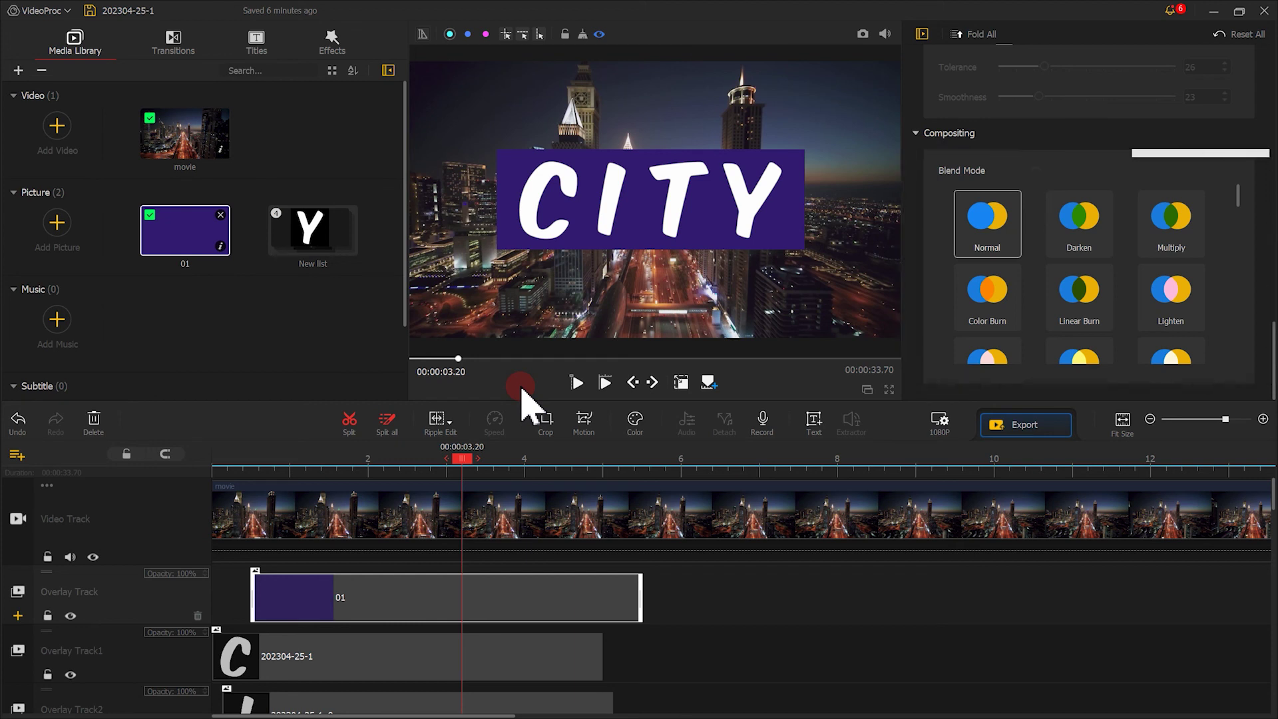
# - Blend the purple bar in Color Dodge mode and replay the title from the start
pyautogui.click(1093, 251)
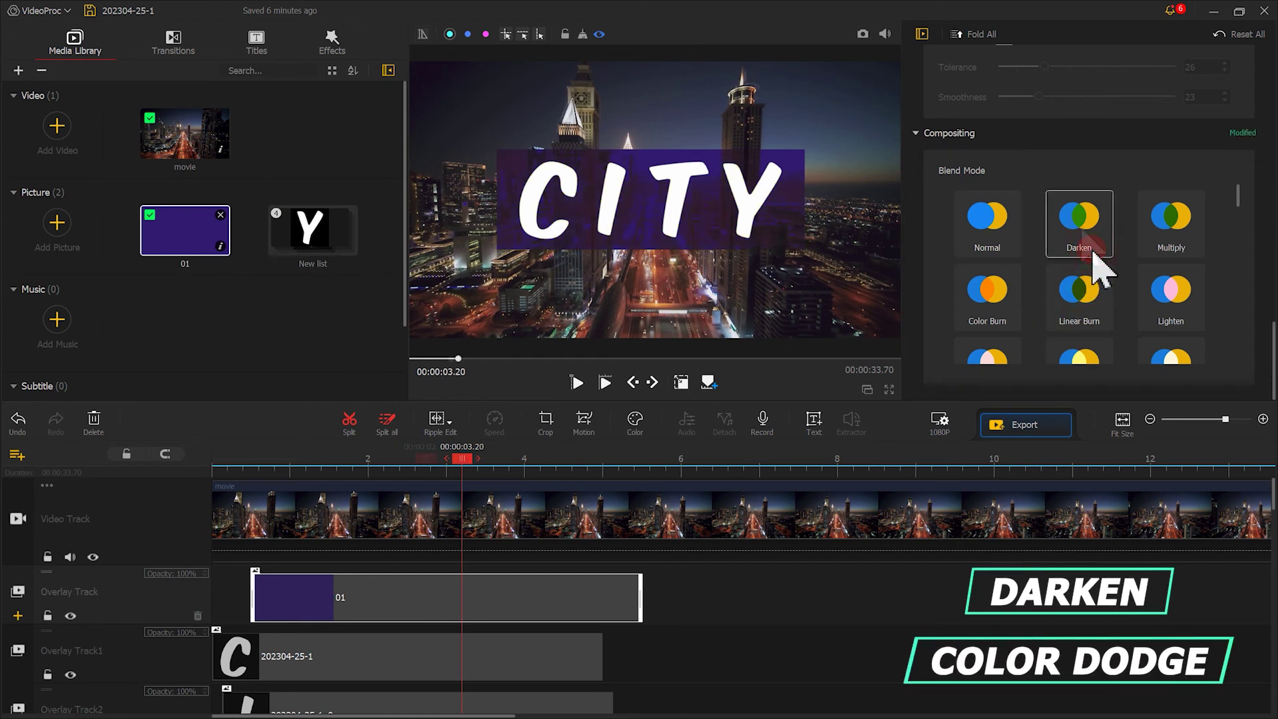
pyautogui.click(1078, 343)
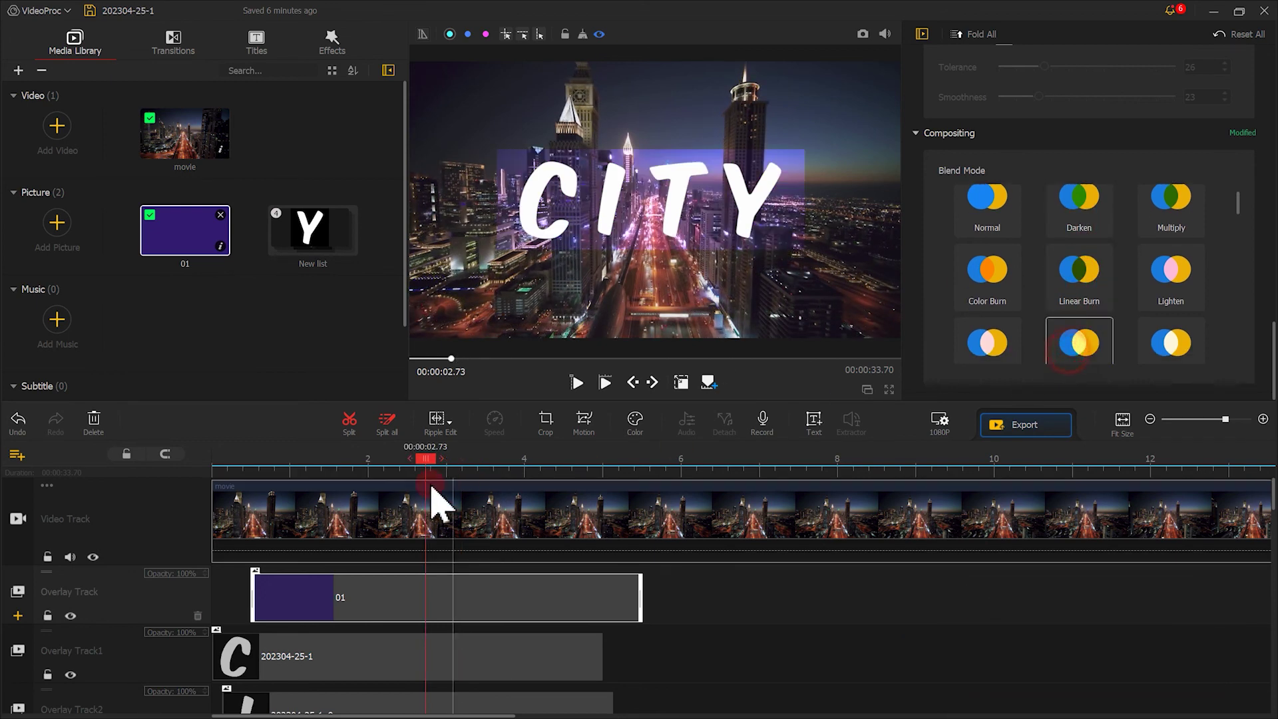
pyautogui.moveTo(428, 466); pyautogui.dragTo(131, 458)
pyautogui.click(542, 426)
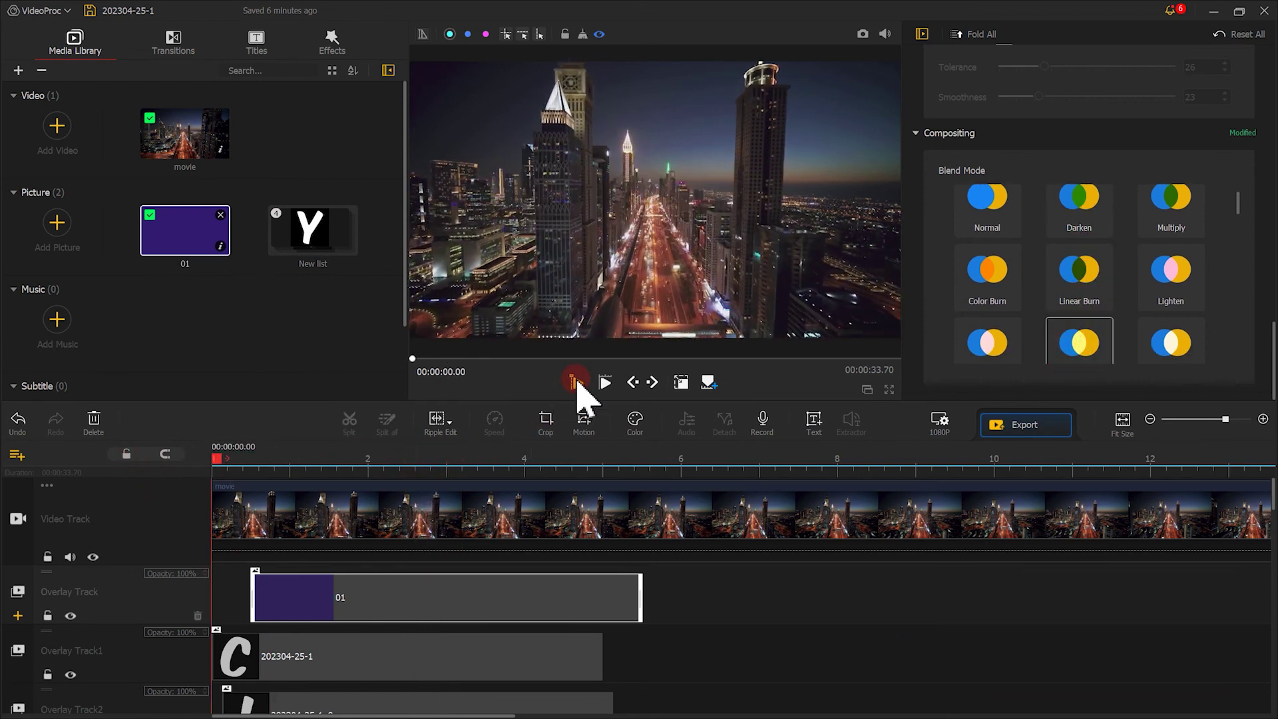
pyautogui.click(575, 383)
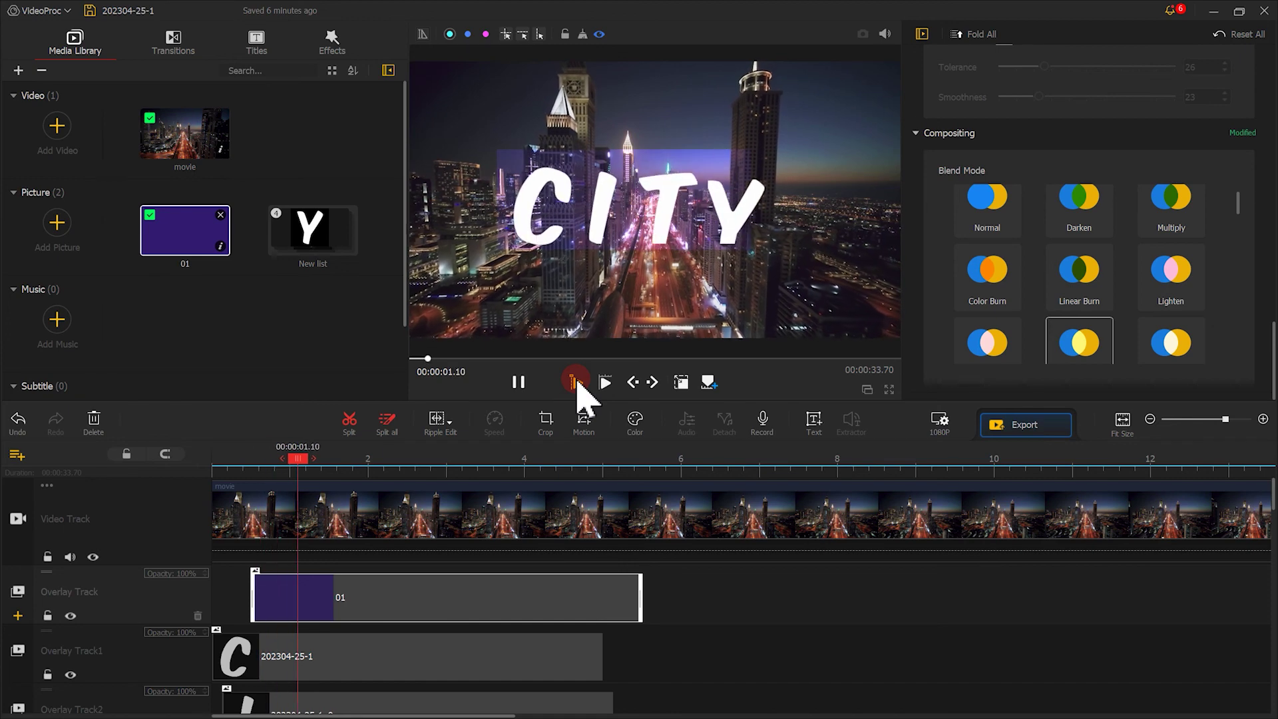